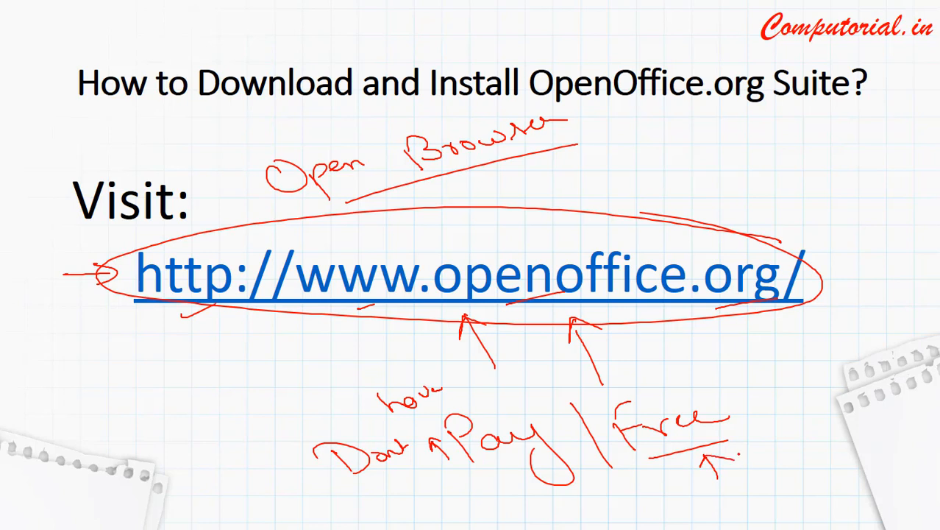
pyautogui.press('e')
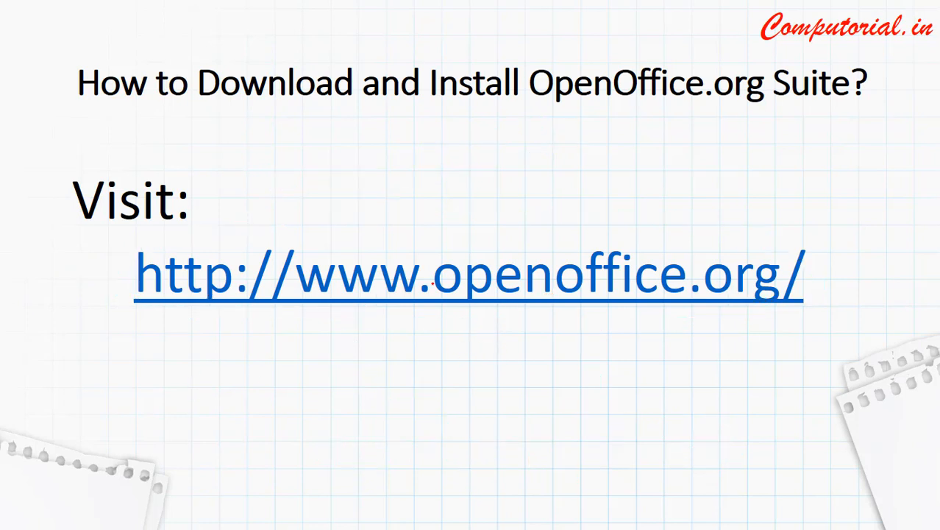
pyautogui.moveTo(473, 220)
pyautogui.mouseDown()
pyautogui.moveTo(496, 246)
pyautogui.moveTo(490, 225)
pyautogui.mouseUp()
pyautogui.moveTo(423, 176)
pyautogui.mouseDown()
pyautogui.moveTo(475, 166)
pyautogui.moveTo(479, 190)
pyautogui.moveTo(507, 135)
pyautogui.mouseUp()
pyautogui.moveTo(453, 195); pyautogui.dragTo(543, 152)
pyautogui.moveTo(320, 230); pyautogui.dragTo(372, 201)
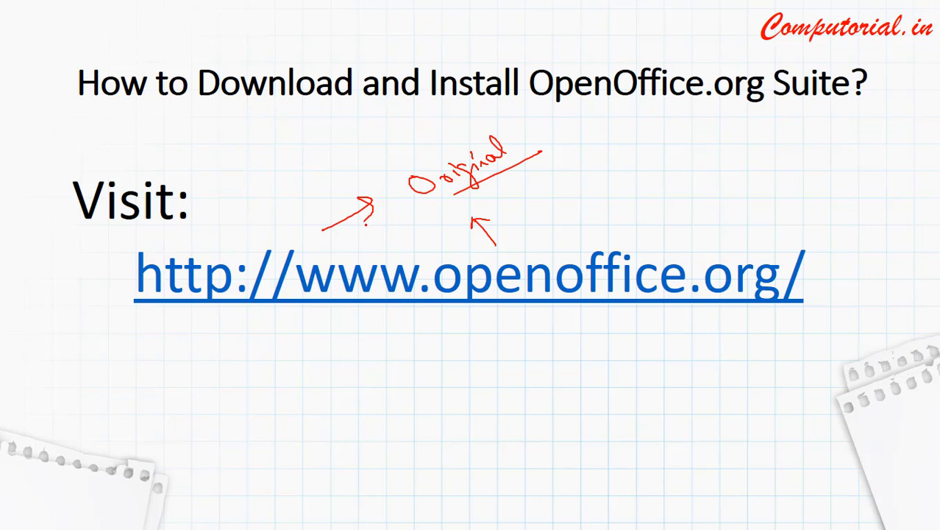
pyautogui.press('e')
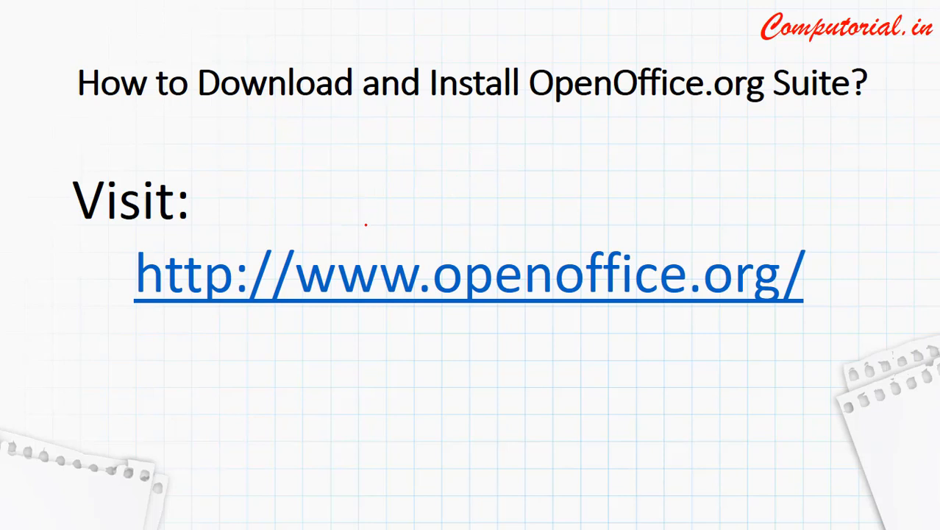
pyautogui.moveTo(118, 340)
pyautogui.mouseDown()
pyautogui.moveTo(170, 330)
pyautogui.moveTo(173, 354)
pyautogui.mouseUp()
pyautogui.moveTo(587, 313); pyautogui.dragTo(610, 313)
pyautogui.moveTo(722, 307); pyautogui.dragTo(740, 304)
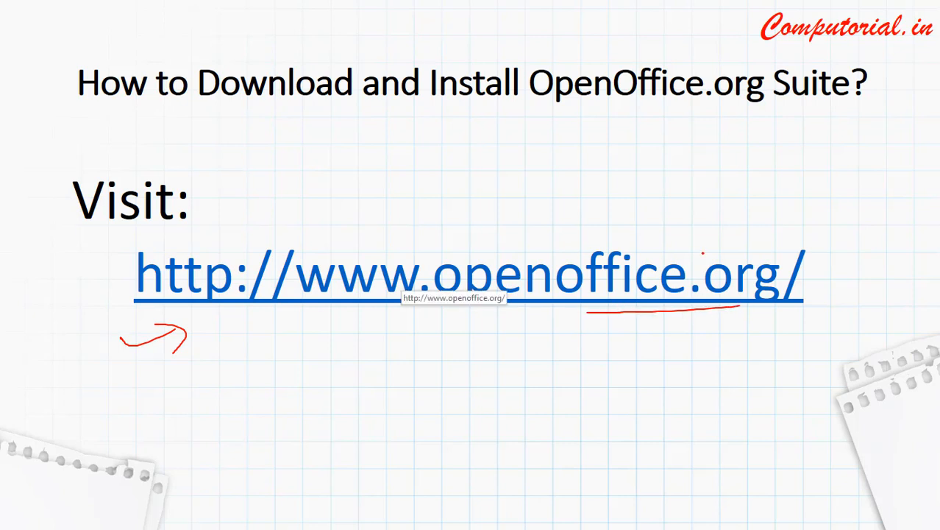
pyautogui.press('Right')
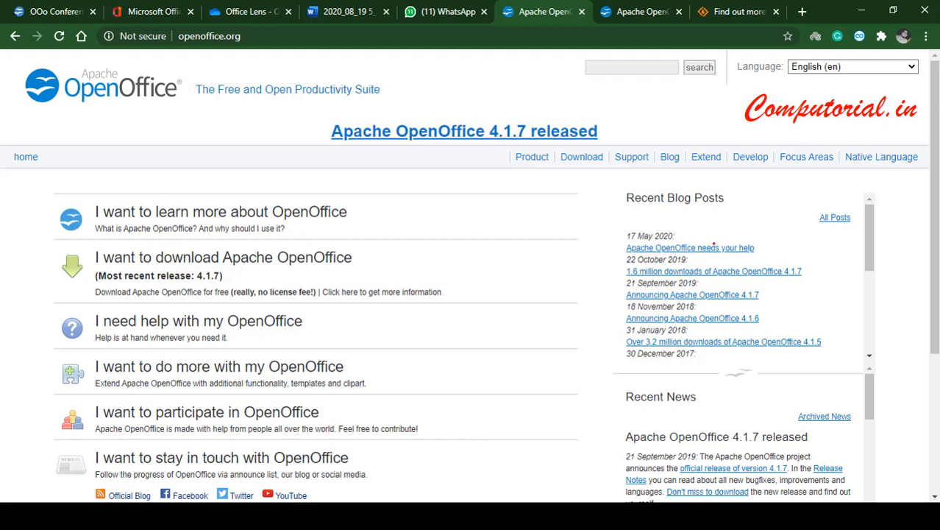
pyautogui.moveTo(593, 146)
pyautogui.mouseDown()
pyautogui.moveTo(561, 165)
pyautogui.moveTo(583, 145)
pyautogui.mouseUp()
pyautogui.moveTo(518, 188)
pyautogui.mouseDown()
pyautogui.moveTo(569, 171)
pyautogui.moveTo(565, 187)
pyautogui.mouseUp()
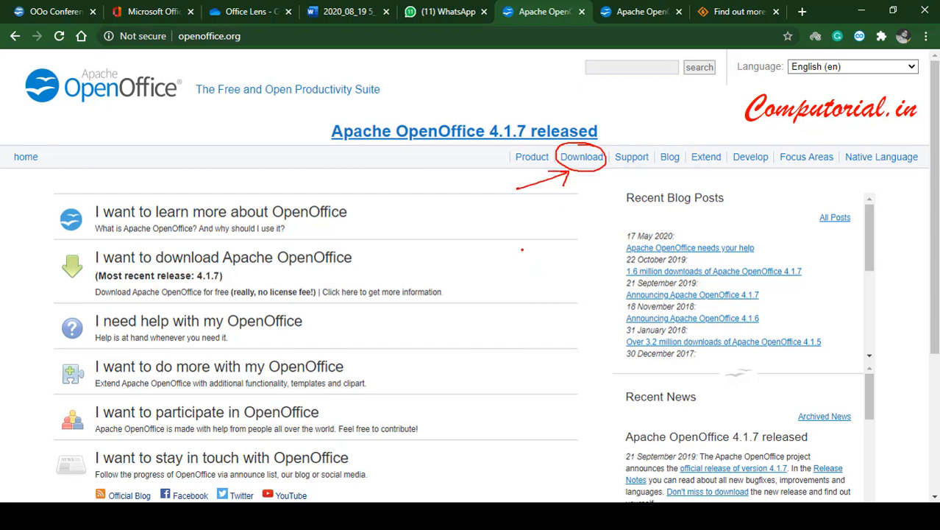
pyautogui.hotkey('ctrl', 'Tab')
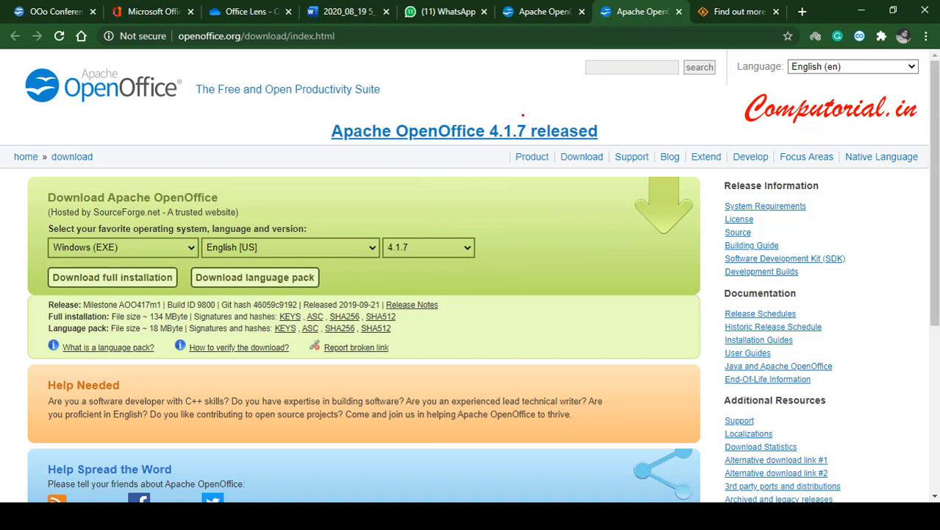
pyautogui.moveTo(522, 115)
pyautogui.mouseDown()
pyautogui.moveTo(474, 119)
pyautogui.moveTo(537, 125)
pyautogui.moveTo(581, 103)
pyautogui.moveTo(600, 112)
pyautogui.moveTo(649, 82)
pyautogui.moveTo(681, 93)
pyautogui.mouseUp()
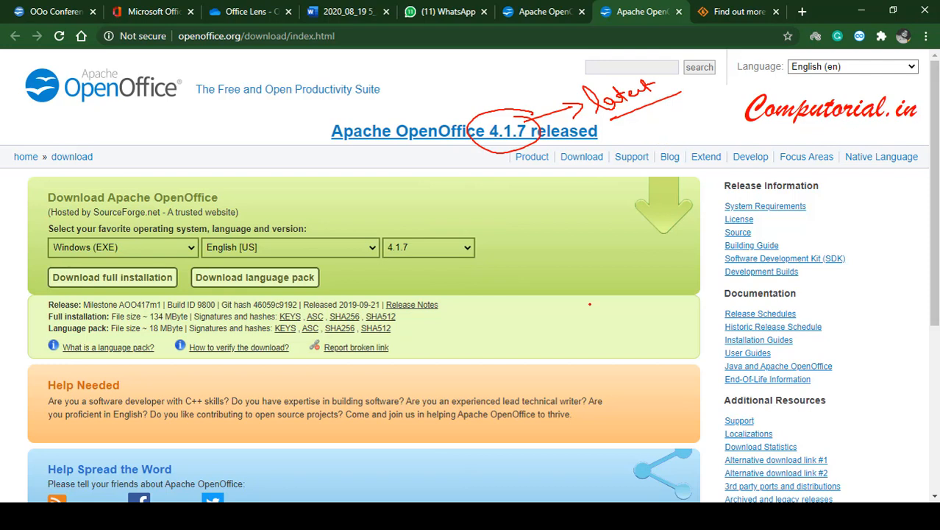
pyautogui.moveTo(617, 139)
pyautogui.mouseDown()
pyautogui.moveTo(623, 152)
pyautogui.moveTo(671, 141)
pyautogui.moveTo(712, 111)
pyautogui.mouseUp()
pyautogui.moveTo(662, 159); pyautogui.dragTo(750, 97)
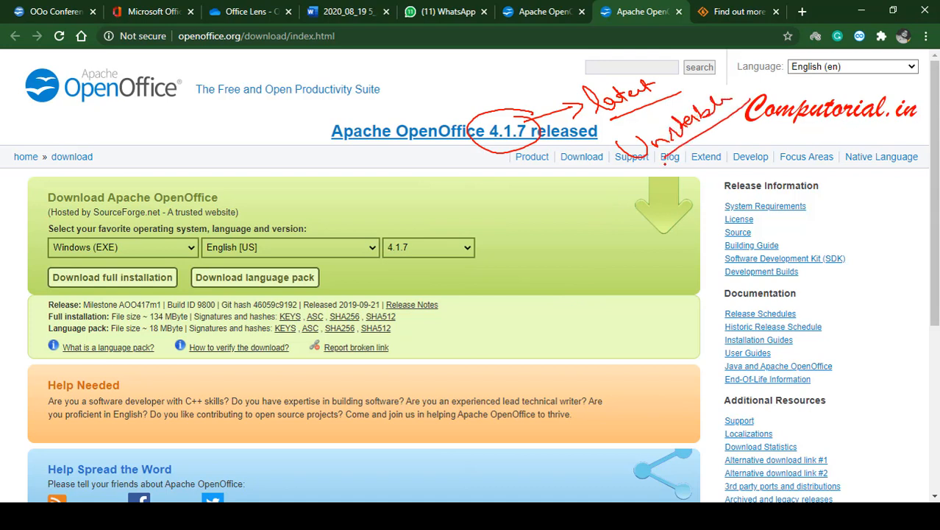
pyautogui.moveTo(552, 233)
pyautogui.mouseDown()
pyautogui.moveTo(611, 235)
pyautogui.moveTo(675, 203)
pyautogui.moveTo(688, 183)
pyautogui.mouseUp()
pyautogui.moveTo(591, 262)
pyautogui.mouseDown()
pyautogui.moveTo(711, 218)
pyautogui.moveTo(622, 283)
pyautogui.moveTo(665, 261)
pyautogui.moveTo(691, 267)
pyautogui.moveTo(632, 304)
pyautogui.mouseUp()
pyautogui.moveTo(557, 317); pyautogui.dragTo(608, 301)
pyautogui.moveTo(703, 256); pyautogui.dragTo(715, 245)
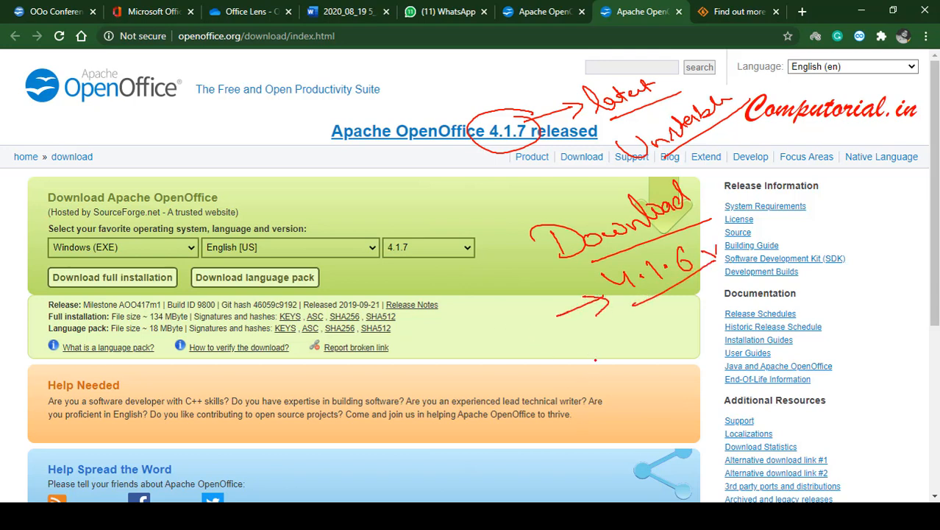
pyautogui.moveTo(595, 355)
pyautogui.mouseDown()
pyautogui.moveTo(605, 376)
pyautogui.moveTo(670, 360)
pyautogui.mouseUp()
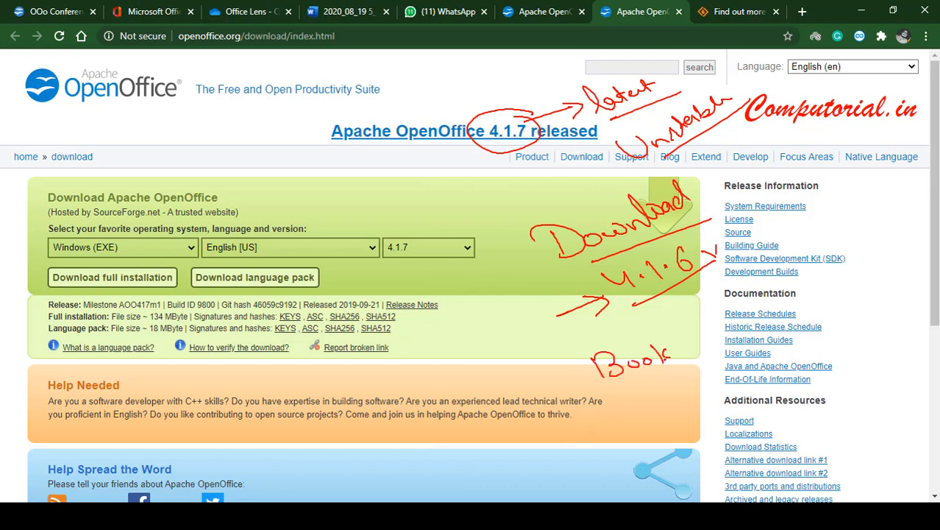
pyautogui.moveTo(614, 389); pyautogui.dragTo(699, 366)
pyautogui.moveTo(645, 400)
pyautogui.mouseDown()
pyautogui.moveTo(637, 403)
pyautogui.moveTo(671, 404)
pyautogui.moveTo(752, 378)
pyautogui.moveTo(641, 390)
pyautogui.moveTo(711, 354)
pyautogui.mouseUp()
pyautogui.click(692, 384)
pyautogui.press('e')
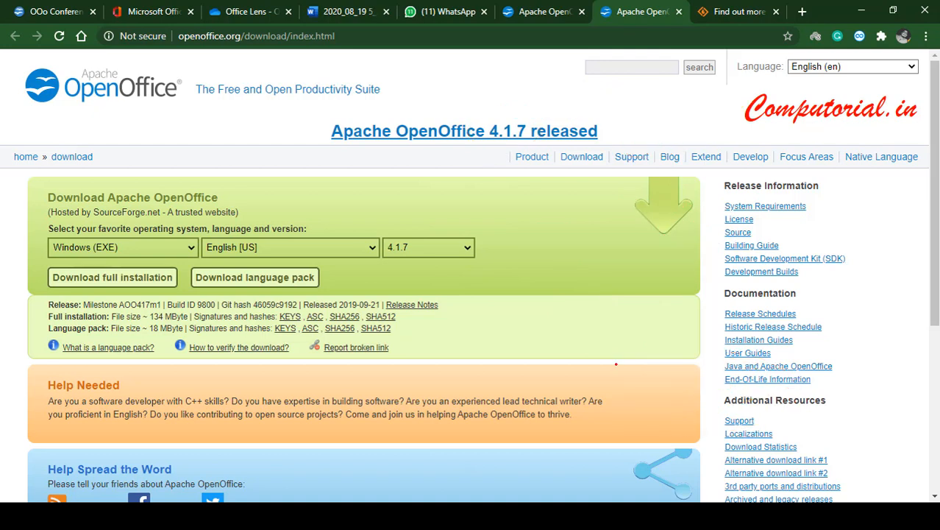
pyautogui.moveTo(454, 223)
pyautogui.mouseDown()
pyautogui.moveTo(470, 284)
pyautogui.moveTo(451, 223)
pyautogui.moveTo(517, 205)
pyautogui.moveTo(491, 230)
pyautogui.mouseUp()
pyautogui.moveTo(491, 229); pyautogui.dragTo(521, 223)
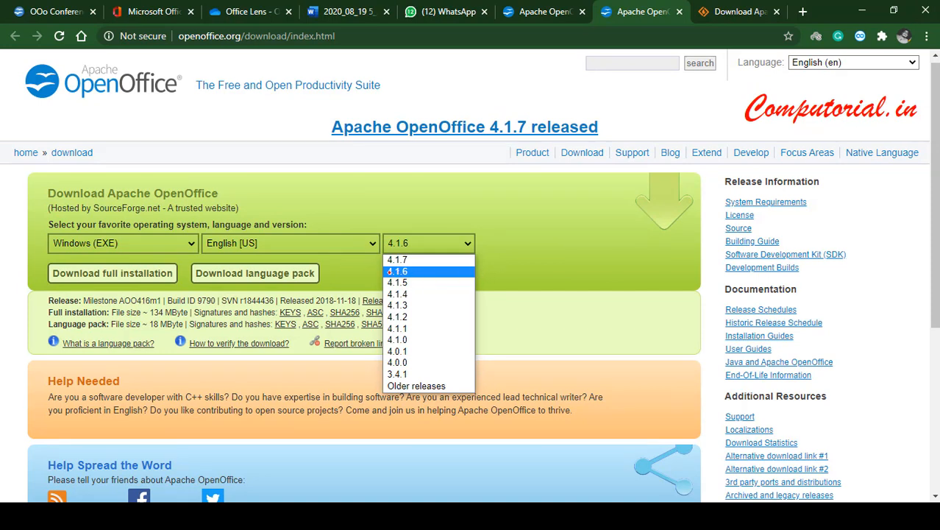
pyautogui.moveTo(401, 265)
pyautogui.mouseDown()
pyautogui.moveTo(376, 268)
pyautogui.moveTo(537, 263)
pyautogui.mouseUp()
pyautogui.moveTo(429, 266)
pyautogui.mouseDown()
pyautogui.moveTo(417, 273)
pyautogui.moveTo(453, 280)
pyautogui.mouseUp()
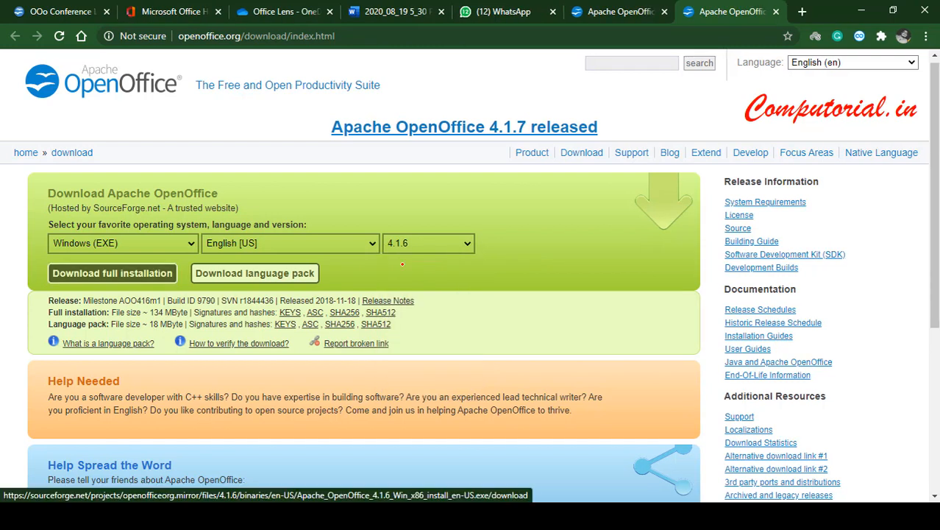
pyautogui.moveTo(176, 248)
pyautogui.mouseDown()
pyautogui.moveTo(104, 241)
pyautogui.moveTo(209, 280)
pyautogui.moveTo(129, 243)
pyautogui.mouseUp()
pyautogui.moveTo(11, 326)
pyautogui.mouseDown()
pyautogui.moveTo(51, 300)
pyautogui.moveTo(50, 317)
pyautogui.mouseUp()
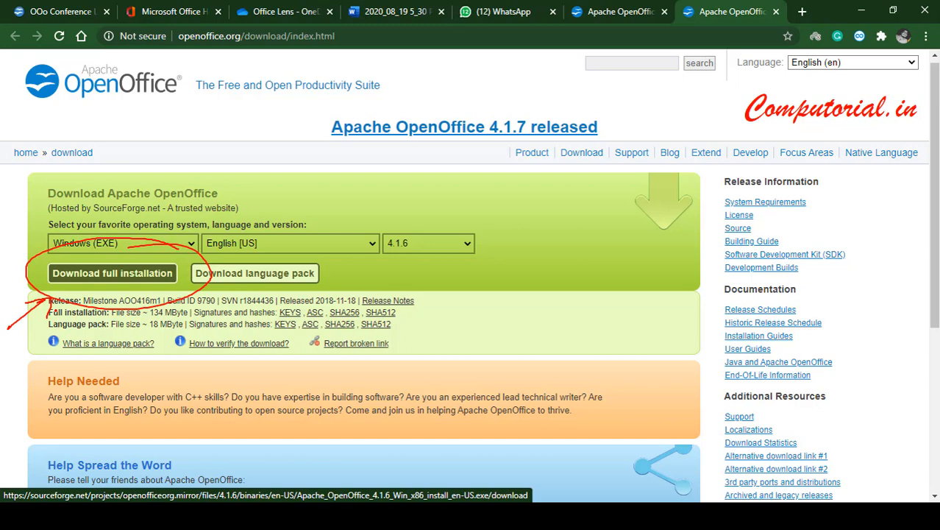
pyautogui.click(112, 273)
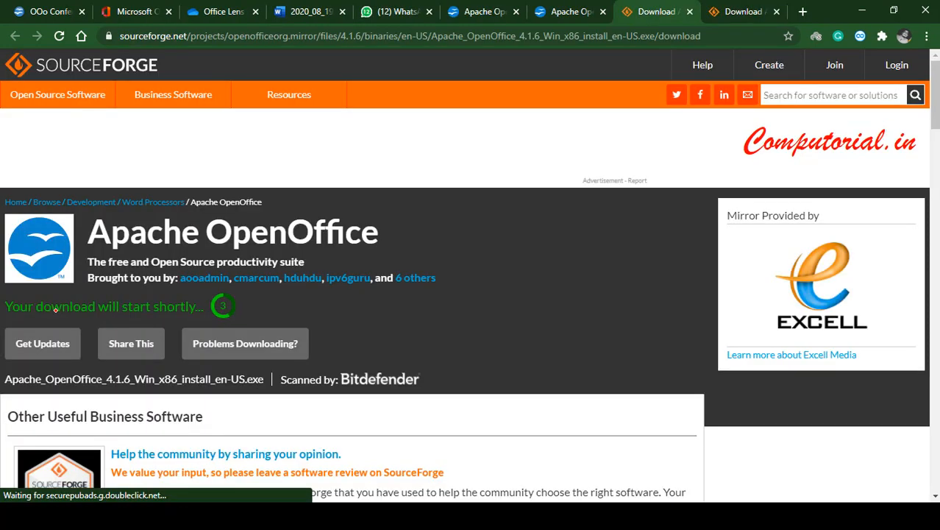
pyautogui.moveTo(418, 180)
pyautogui.mouseDown()
pyautogui.moveTo(408, 171)
pyautogui.moveTo(460, 169)
pyautogui.moveTo(563, 131)
pyautogui.moveTo(576, 106)
pyautogui.moveTo(468, 192)
pyautogui.mouseUp()
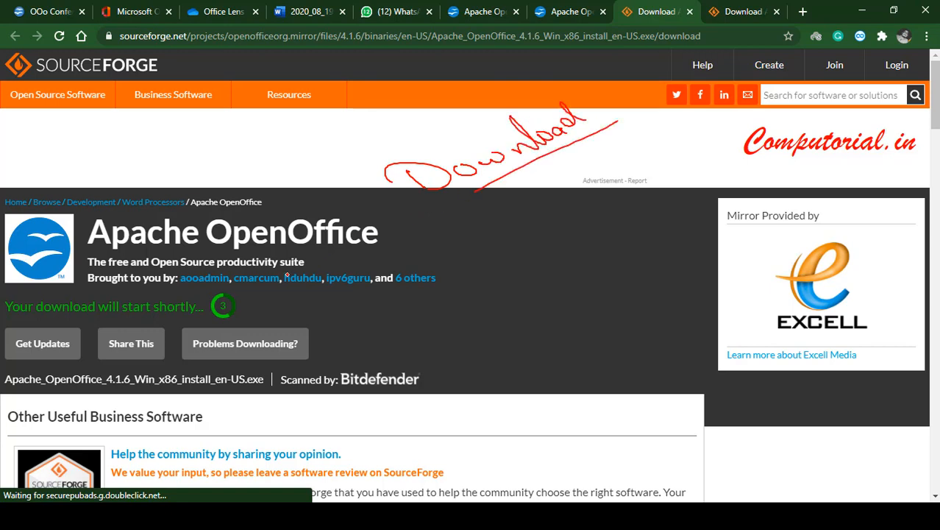
pyautogui.moveTo(4, 279)
pyautogui.mouseDown()
pyautogui.moveTo(197, 268)
pyautogui.moveTo(170, 331)
pyautogui.mouseUp()
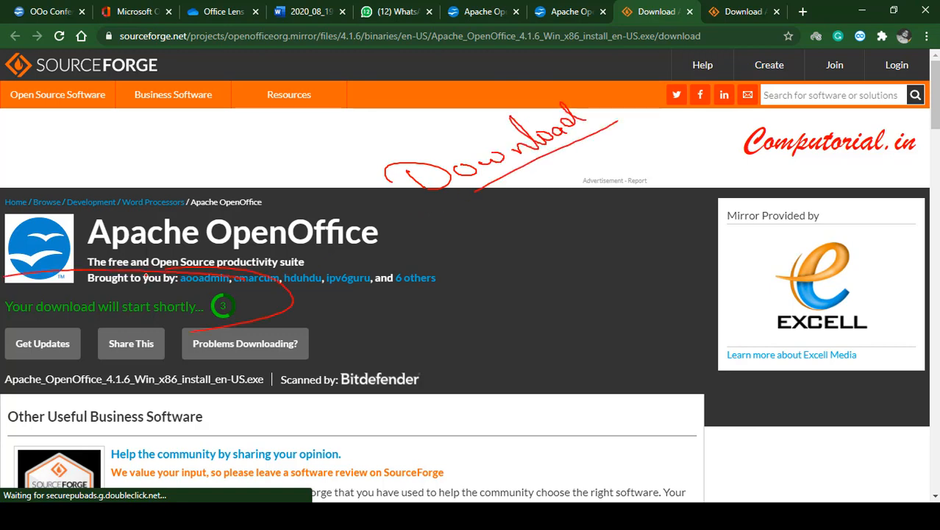
pyautogui.moveTo(298, 296)
pyautogui.mouseDown()
pyautogui.moveTo(389, 291)
pyautogui.moveTo(390, 306)
pyautogui.moveTo(483, 295)
pyautogui.moveTo(535, 253)
pyautogui.moveTo(581, 243)
pyautogui.moveTo(605, 282)
pyautogui.mouseUp()
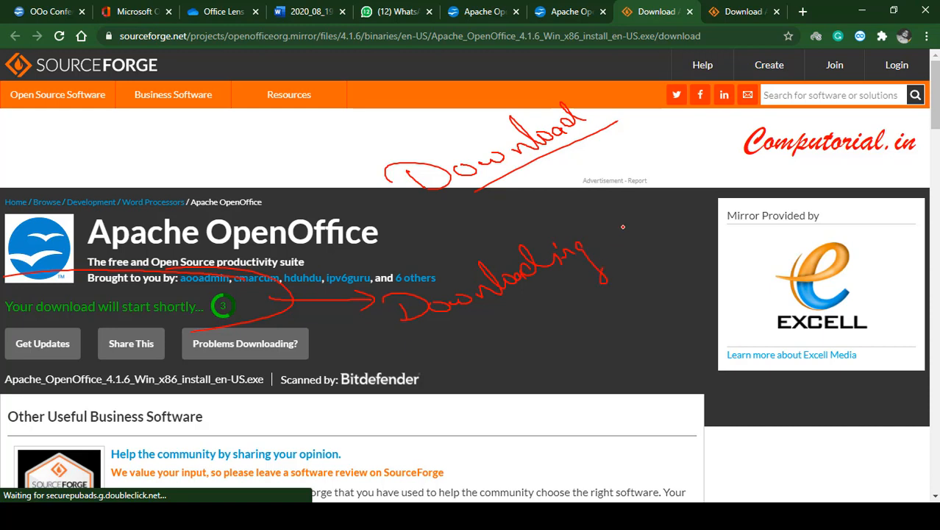
pyautogui.moveTo(633, 214)
pyautogui.mouseDown()
pyautogui.moveTo(666, 223)
pyautogui.moveTo(678, 206)
pyautogui.moveTo(736, 218)
pyautogui.mouseUp()
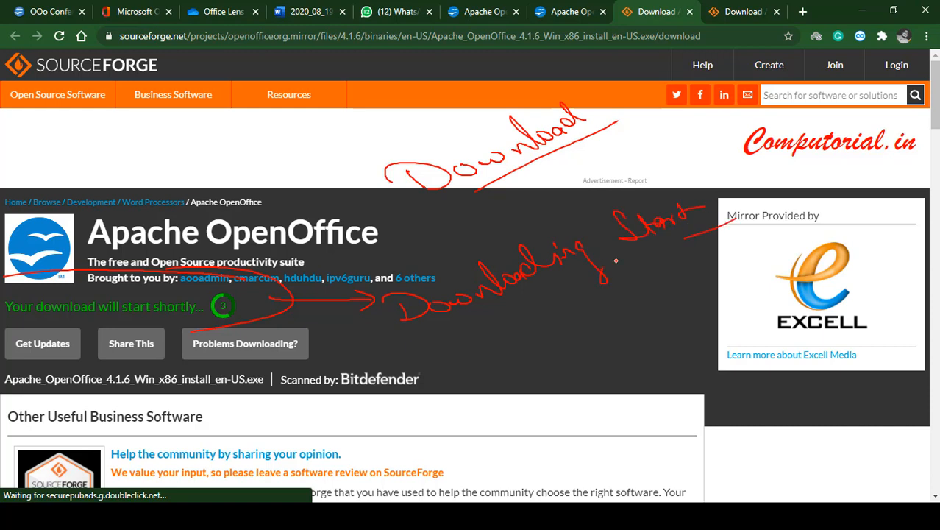
pyautogui.moveTo(617, 261); pyautogui.dragTo(440, 324)
pyautogui.moveTo(22, 318); pyautogui.dragTo(205, 333)
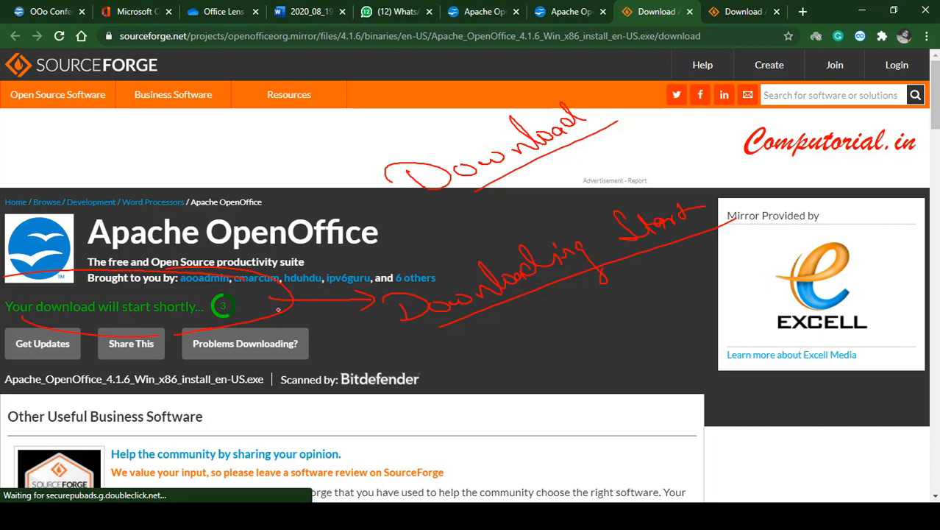
pyautogui.press('Escape')
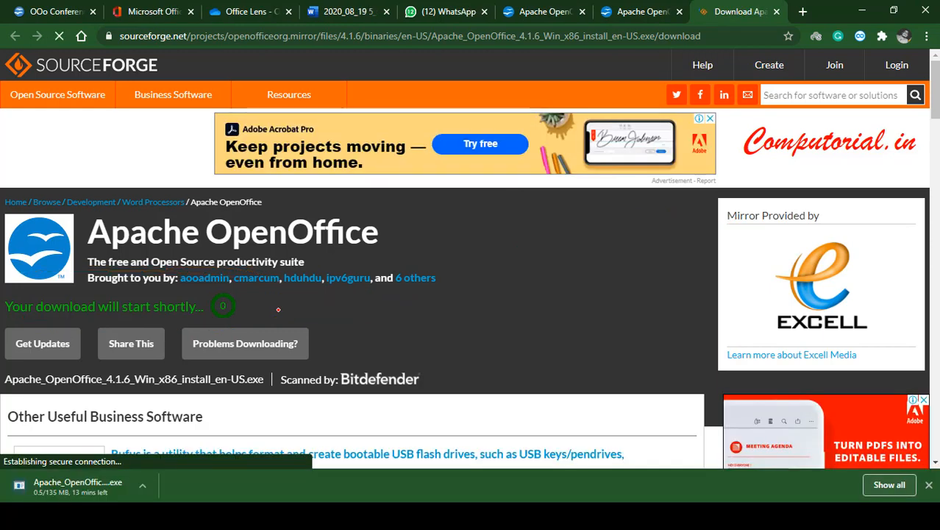
pyautogui.moveTo(147, 443); pyautogui.dragTo(286, 332)
pyautogui.moveTo(137, 427)
pyautogui.mouseDown()
pyautogui.moveTo(147, 447)
pyautogui.moveTo(193, 425)
pyautogui.mouseUp()
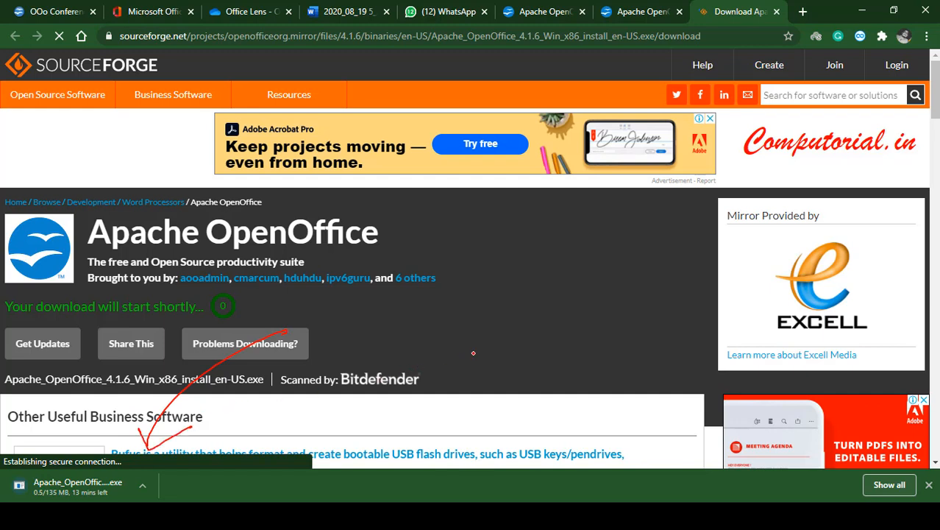
pyautogui.moveTo(286, 332); pyautogui.dragTo(337, 320)
pyautogui.moveTo(123, 446)
pyautogui.mouseDown()
pyautogui.moveTo(78, 443)
pyautogui.moveTo(1, 477)
pyautogui.mouseUp()
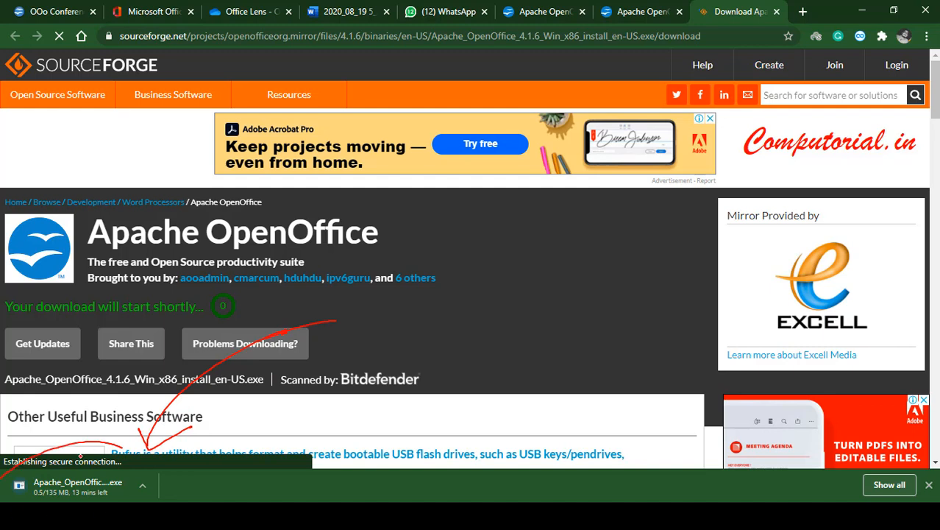
pyautogui.moveTo(140, 451)
pyautogui.mouseDown()
pyautogui.moveTo(15, 498)
pyautogui.moveTo(437, 363)
pyautogui.mouseUp()
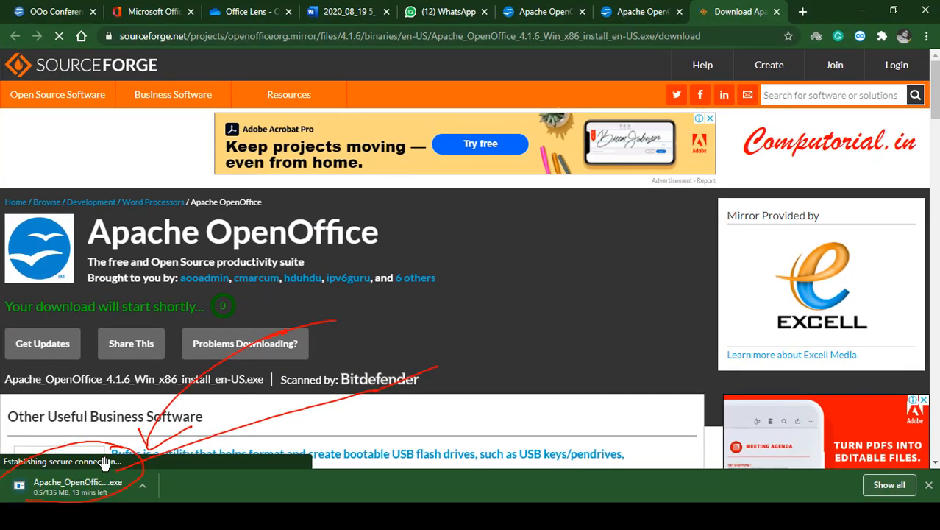
pyautogui.moveTo(456, 340); pyautogui.dragTo(476, 361)
pyautogui.moveTo(472, 334)
pyautogui.mouseDown()
pyautogui.moveTo(491, 339)
pyautogui.moveTo(483, 348)
pyautogui.mouseUp()
pyautogui.moveTo(518, 314)
pyautogui.mouseDown()
pyautogui.moveTo(505, 338)
pyautogui.moveTo(564, 300)
pyautogui.moveTo(575, 307)
pyautogui.moveTo(477, 372)
pyautogui.mouseUp()
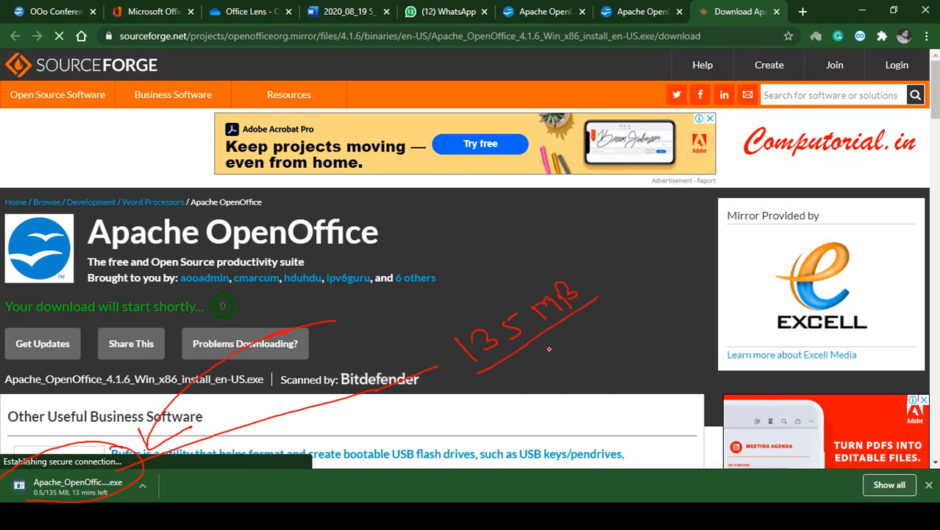
pyautogui.moveTo(549, 344)
pyautogui.mouseDown()
pyautogui.moveTo(569, 361)
pyautogui.moveTo(546, 360)
pyautogui.moveTo(574, 342)
pyautogui.mouseUp()
pyautogui.moveTo(458, 249)
pyautogui.mouseDown()
pyautogui.moveTo(557, 217)
pyautogui.moveTo(589, 184)
pyautogui.moveTo(485, 280)
pyautogui.mouseUp()
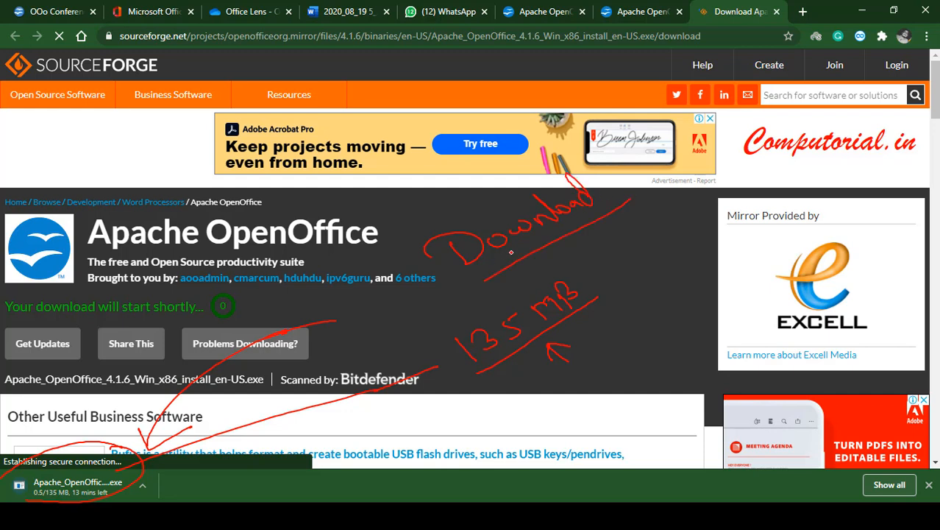
pyautogui.moveTo(587, 247); pyautogui.dragTo(579, 260)
pyautogui.press('e')
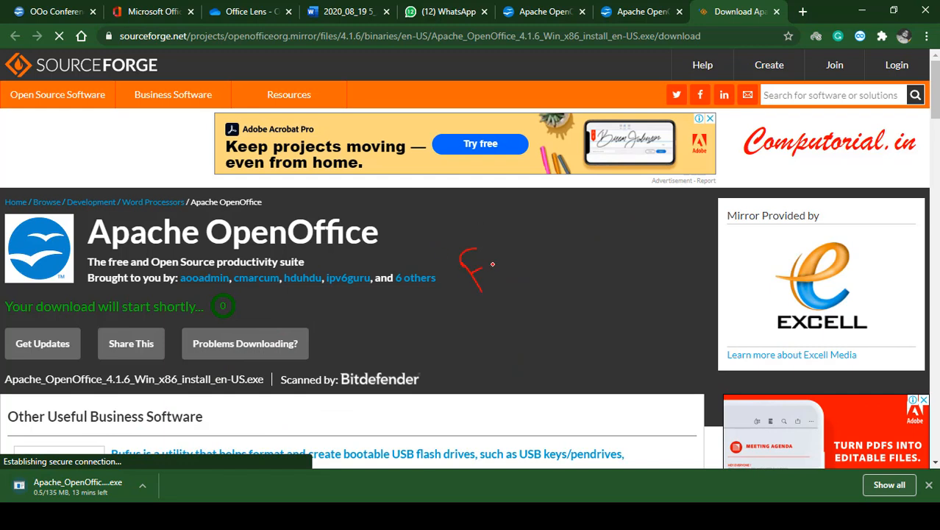
pyautogui.moveTo(537, 255); pyautogui.dragTo(571, 232)
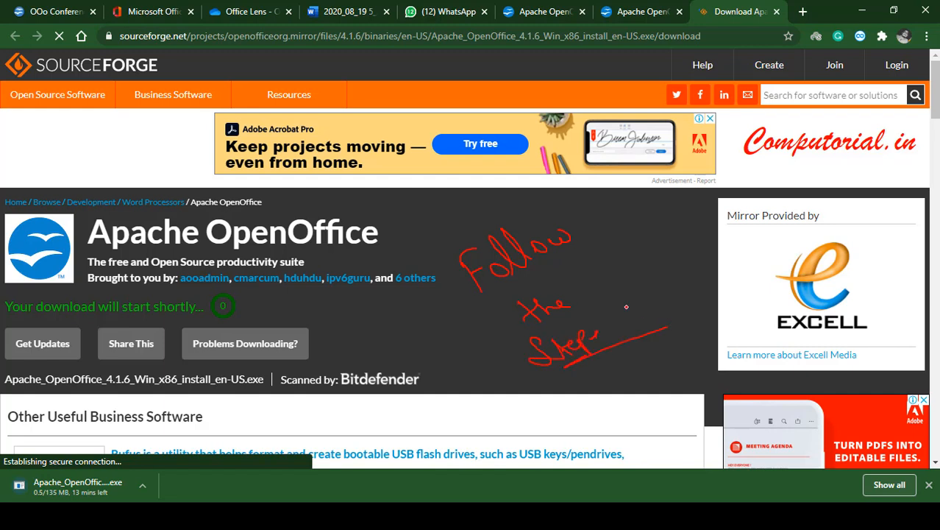
pyautogui.press('e')
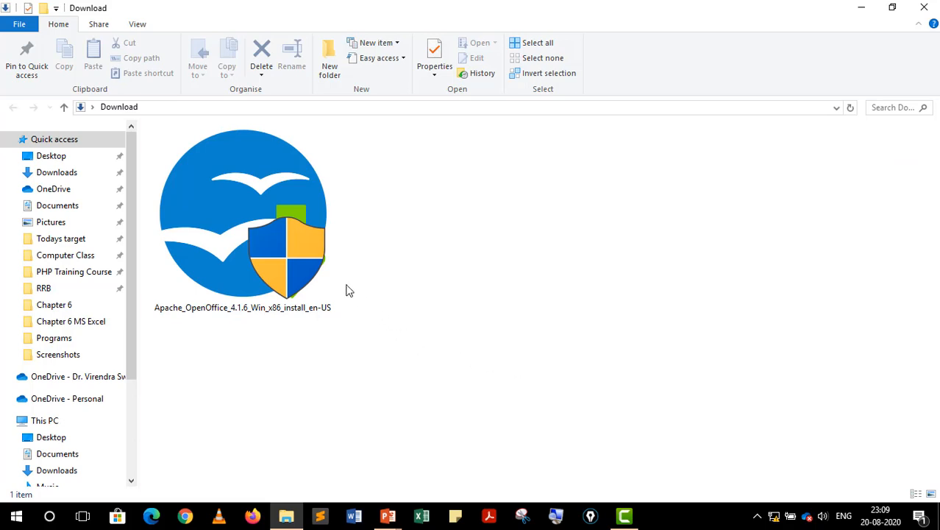
# Open the screen annotation tool, circle the OpenOffice installer icon with the pen and draw two arrows pointing at it.
pyautogui.click(591, 515)
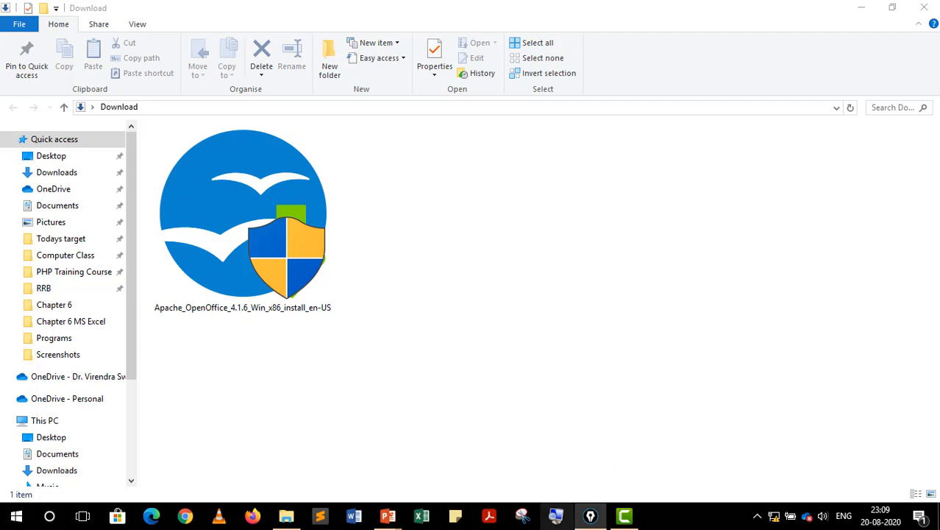
pyautogui.moveTo(468, 44); pyautogui.dragTo(886, 94)
pyautogui.click(885, 166)
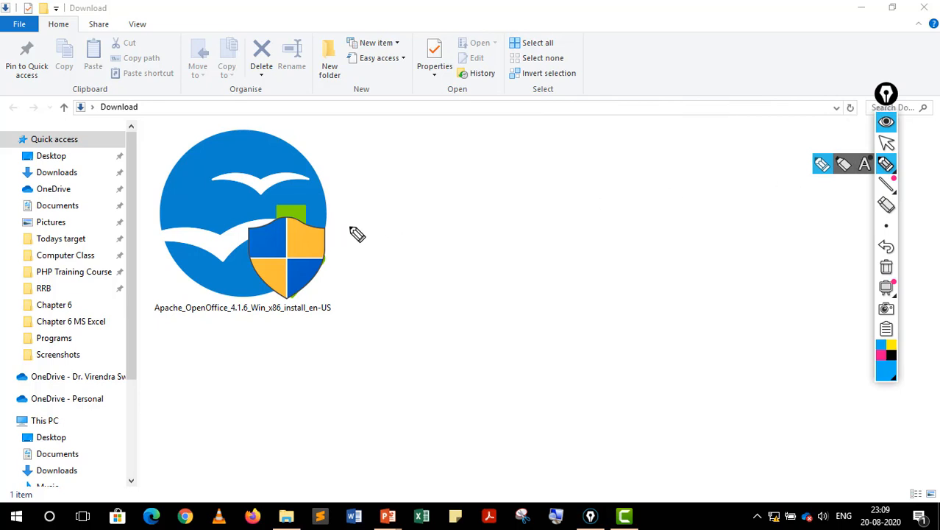
pyautogui.moveTo(438, 213)
pyautogui.mouseDown()
pyautogui.moveTo(384, 215)
pyautogui.moveTo(403, 230)
pyautogui.mouseUp()
pyautogui.moveTo(305, 134)
pyautogui.mouseDown()
pyautogui.moveTo(178, 155)
pyautogui.moveTo(325, 147)
pyautogui.mouseUp()
pyautogui.moveTo(313, 318)
pyautogui.mouseDown()
pyautogui.moveTo(343, 356)
pyautogui.moveTo(343, 318)
pyautogui.mouseUp()
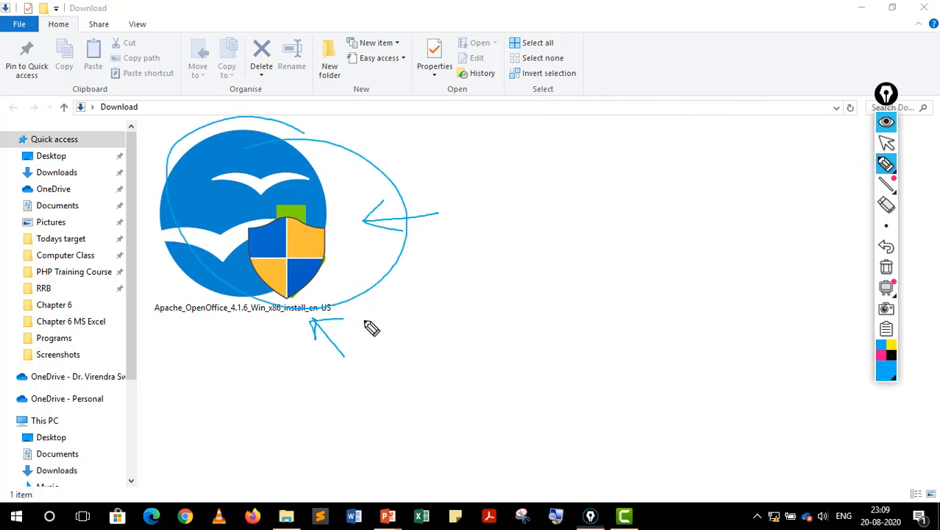
# Clear all drawn annotations and launch the Apache_OpenOffice_4.1.6_Win_x86_install_en-US installer from the Download folder.
pyautogui.click(886, 142)
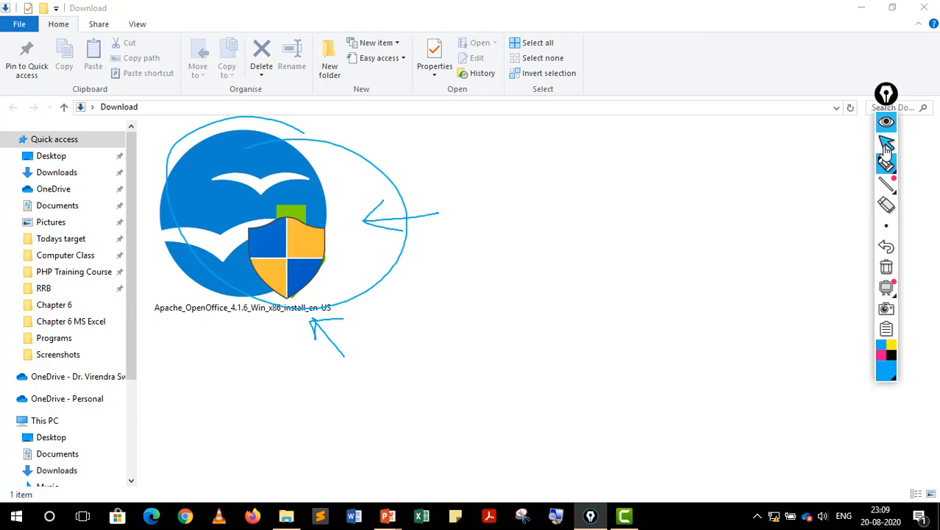
pyautogui.click(886, 267)
pyautogui.click(249, 235)
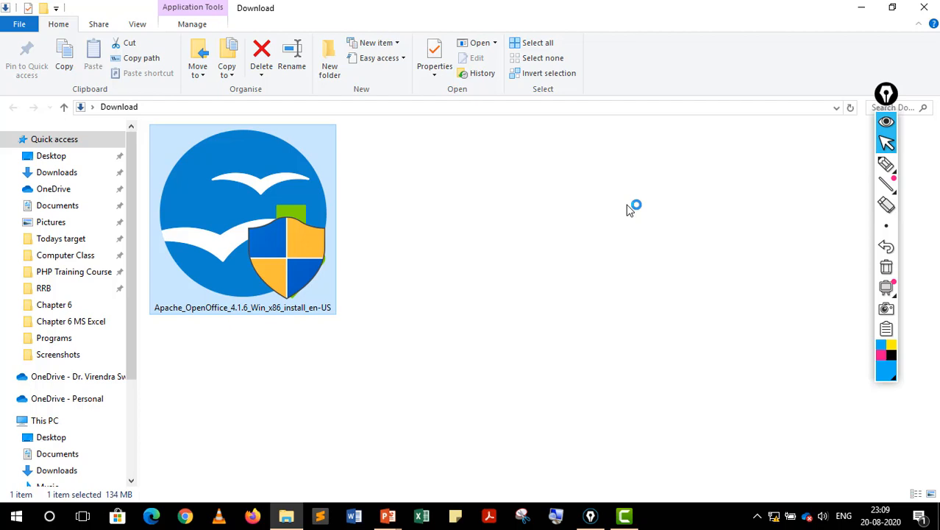
# Handwrite and circle "Win10" with the pen, mark the setup's Next button with a circle, and clear the drawings.
pyautogui.click(886, 165)
pyautogui.moveTo(591, 74)
pyautogui.mouseDown()
pyautogui.moveTo(655, 88)
pyautogui.moveTo(721, 67)
pyautogui.moveTo(634, 33)
pyautogui.mouseUp()
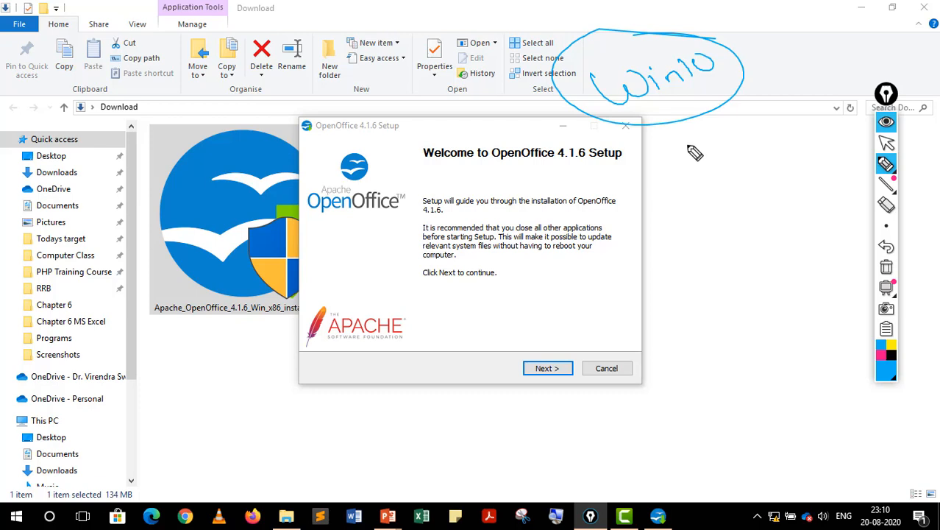
pyautogui.click(886, 267)
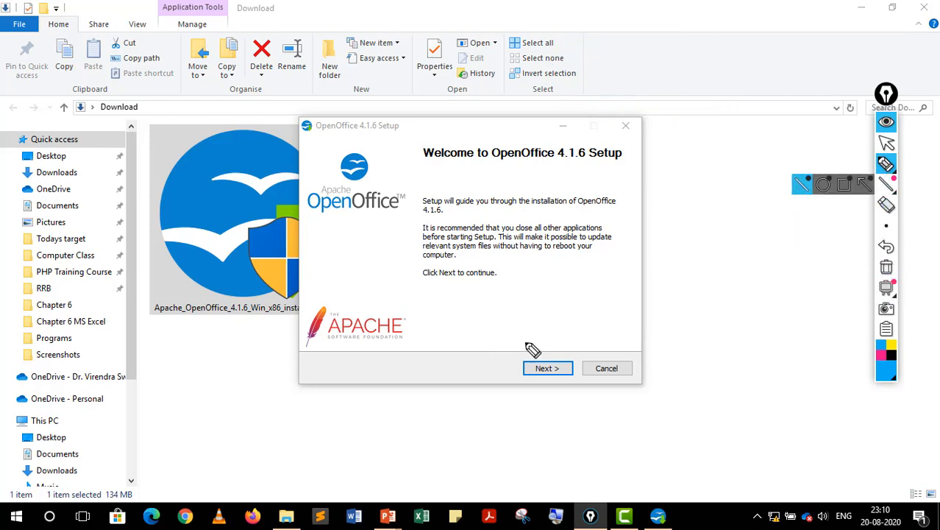
pyautogui.moveTo(546, 341)
pyautogui.mouseDown()
pyautogui.moveTo(598, 368)
pyautogui.moveTo(549, 343)
pyautogui.mouseUp()
pyautogui.moveTo(547, 398)
pyautogui.mouseDown()
pyautogui.moveTo(566, 428)
pyautogui.moveTo(566, 406)
pyautogui.mouseUp()
pyautogui.click(886, 268)
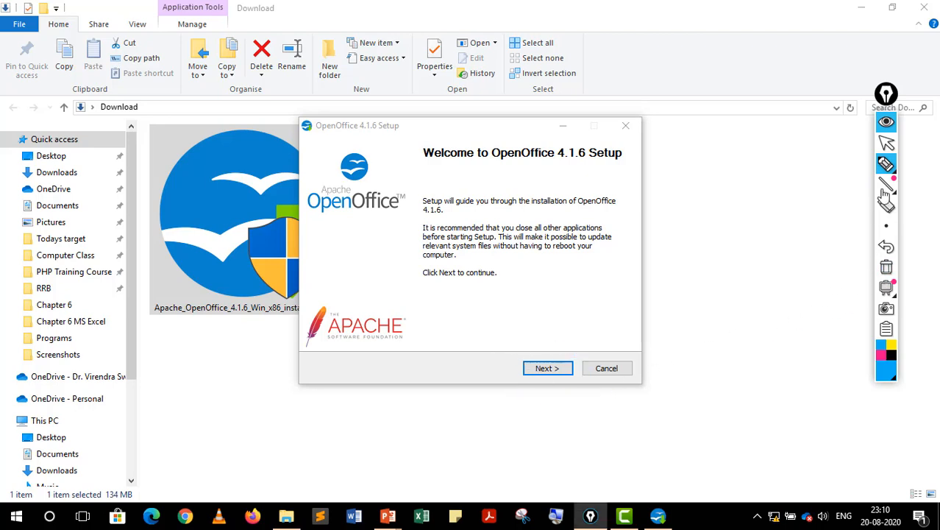
# Continue OpenOffice 4.1.6 Setup and unpack the installation files to the suggested Desktop folder, circling the Install button with the pen.
pyautogui.click(886, 142)
pyautogui.click(549, 373)
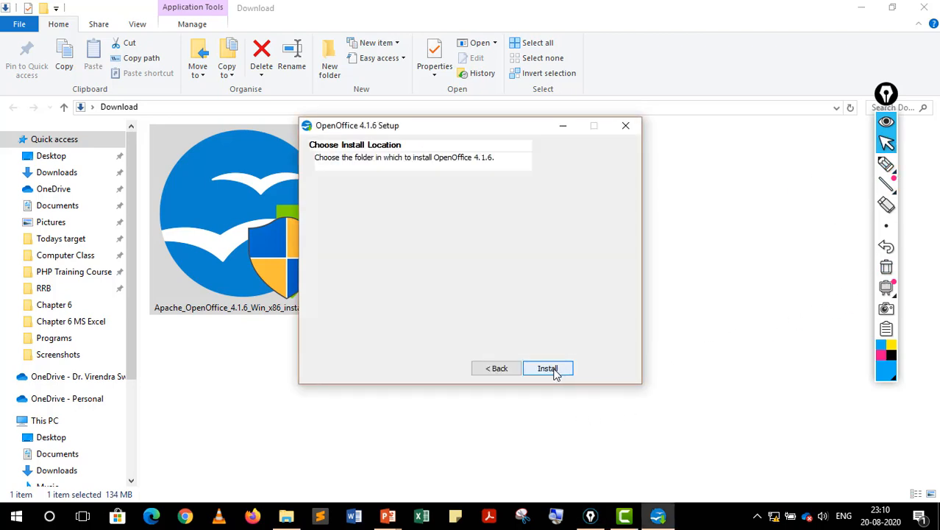
pyautogui.click(886, 163)
pyautogui.moveTo(524, 360)
pyautogui.mouseDown()
pyautogui.moveTo(553, 399)
pyautogui.moveTo(586, 409)
pyautogui.mouseUp()
pyautogui.click(886, 142)
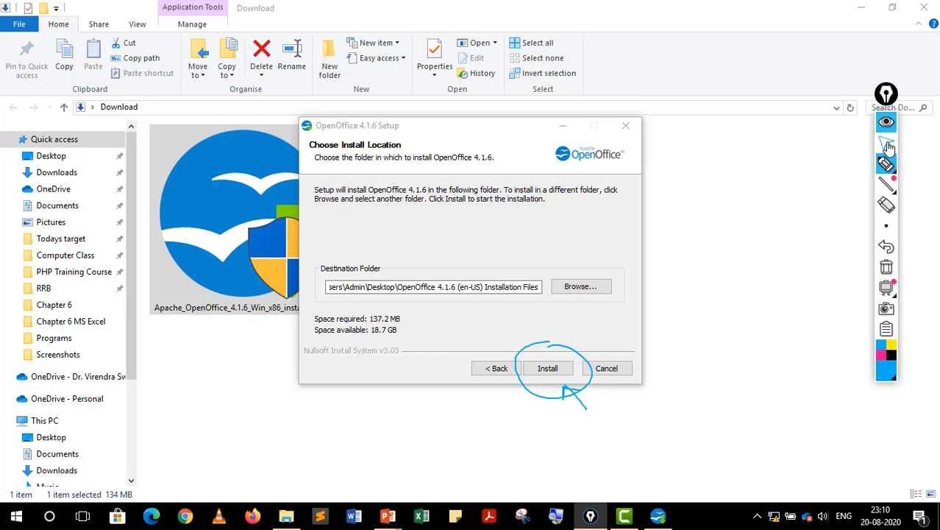
pyautogui.click(549, 371)
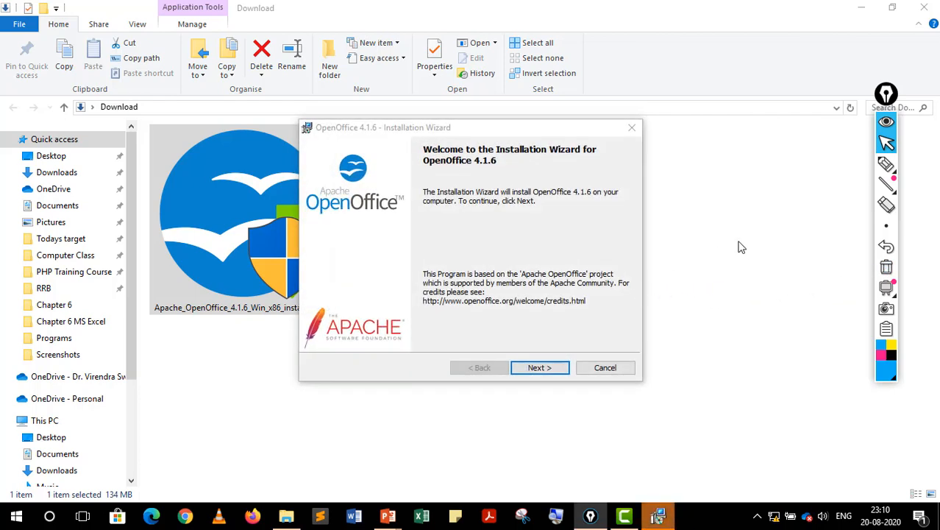
# Circle the Next button on the Installation Wizard's welcome page with the pen and draw an arrow pointing at it.
pyautogui.click(886, 163)
pyautogui.moveTo(553, 341)
pyautogui.mouseDown()
pyautogui.moveTo(591, 366)
pyautogui.moveTo(545, 351)
pyautogui.mouseUp()
pyautogui.moveTo(575, 408); pyautogui.dragTo(556, 386)
pyautogui.moveTo(554, 397); pyautogui.dragTo(577, 389)
pyautogui.click(886, 142)
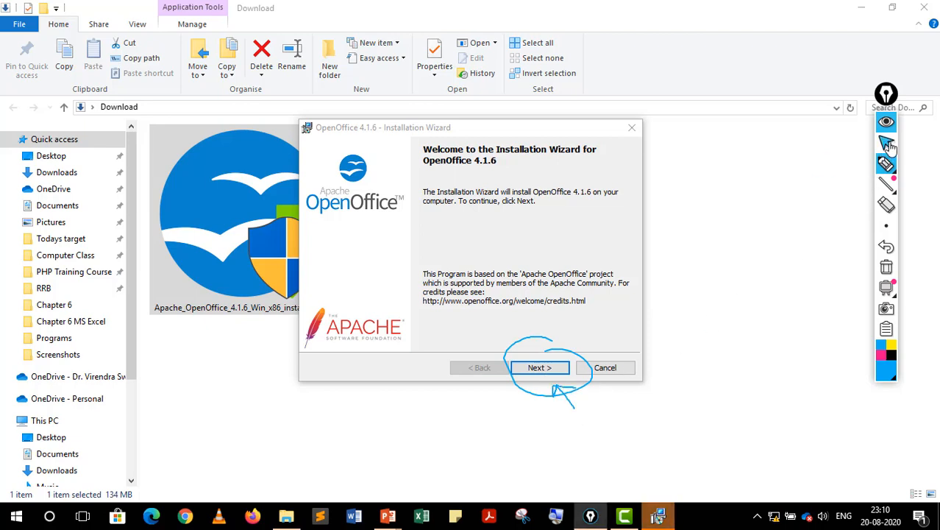
# Proceed to the wizard's customer information, fill in the user name, and continue to the setup type for all users.
pyautogui.click(545, 369)
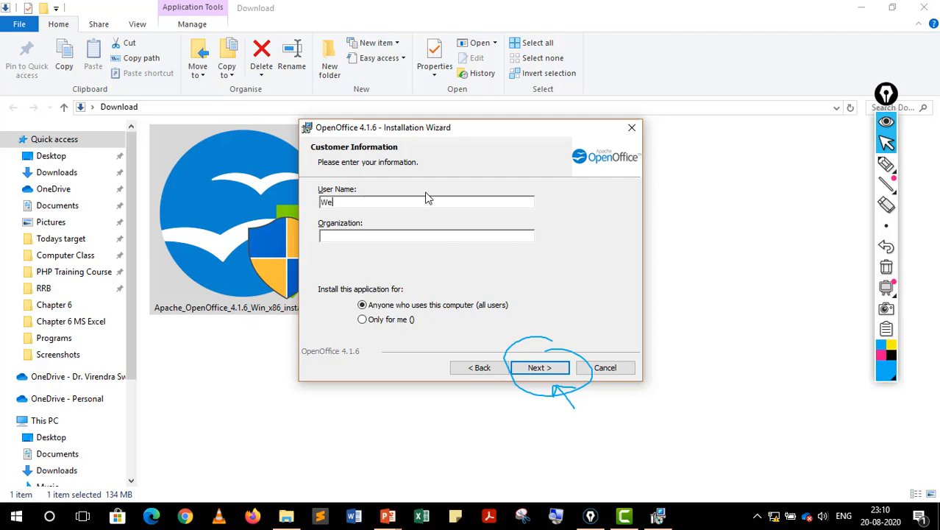
pyautogui.write('Rajat Valecha')
pyautogui.click(565, 372)
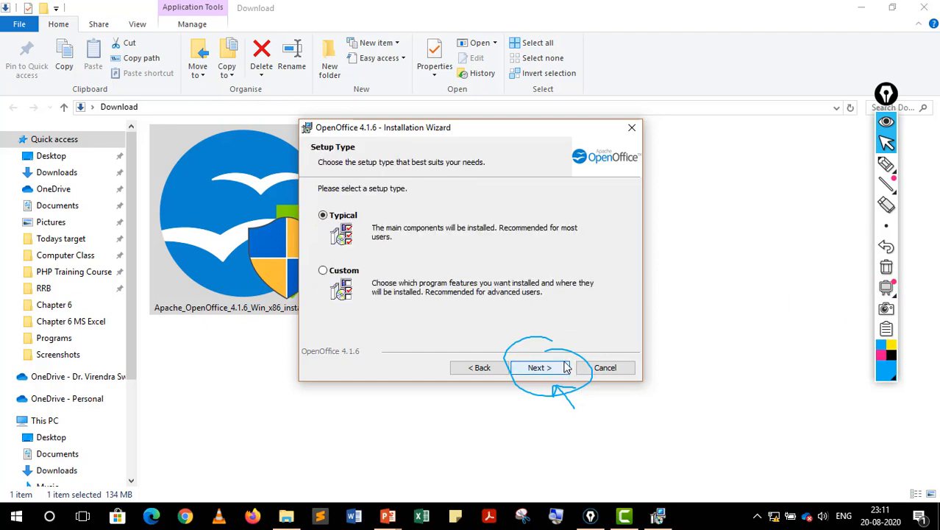
# Circle the Typical setup option, underline its description with an arrow, handwrite "All the tools" beside it, and clear all annotations.
pyautogui.click(887, 163)
pyautogui.moveTo(358, 190); pyautogui.dragTo(382, 256)
pyautogui.moveTo(428, 230)
pyautogui.mouseDown()
pyautogui.moveTo(370, 200)
pyautogui.moveTo(604, 242)
pyautogui.mouseUp()
pyautogui.moveTo(424, 232); pyautogui.dragTo(442, 252)
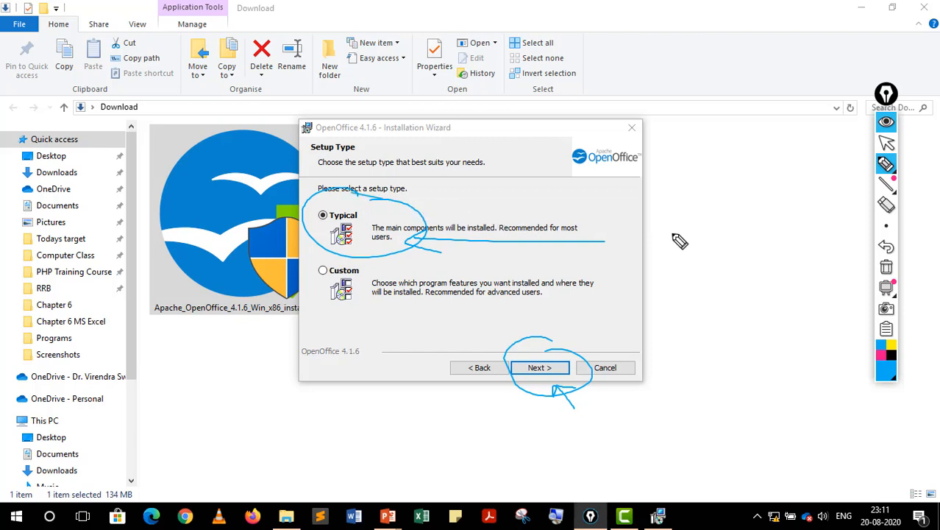
pyautogui.moveTo(642, 259); pyautogui.dragTo(742, 193)
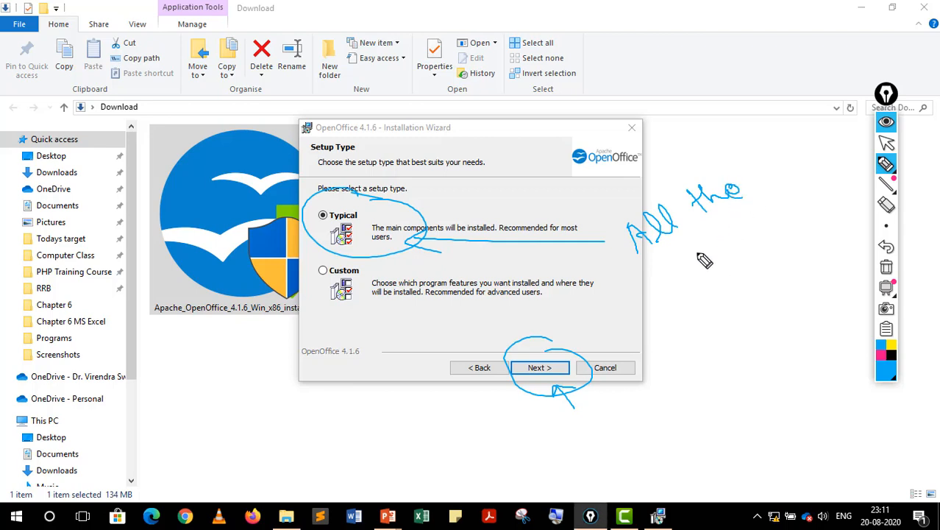
pyautogui.moveTo(699, 260)
pyautogui.mouseDown()
pyautogui.moveTo(739, 261)
pyautogui.moveTo(739, 248)
pyautogui.moveTo(770, 237)
pyautogui.mouseUp()
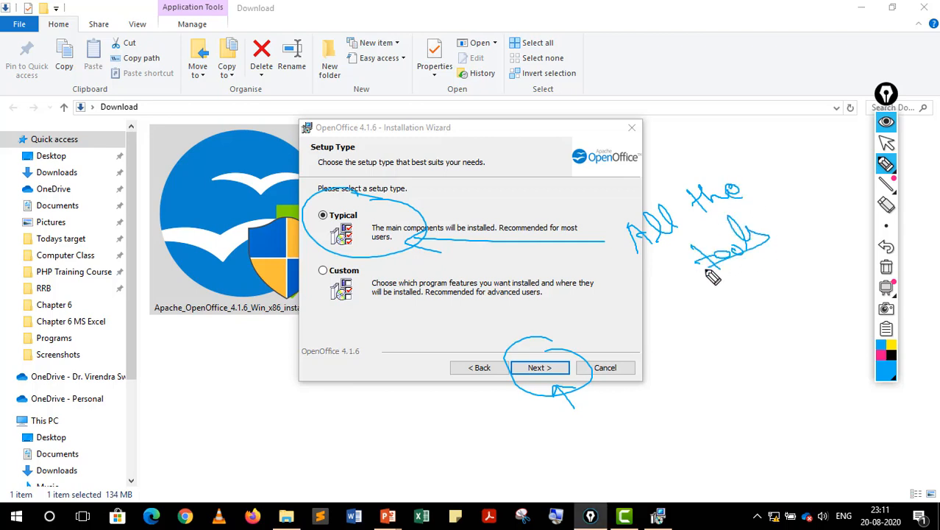
pyautogui.click(886, 268)
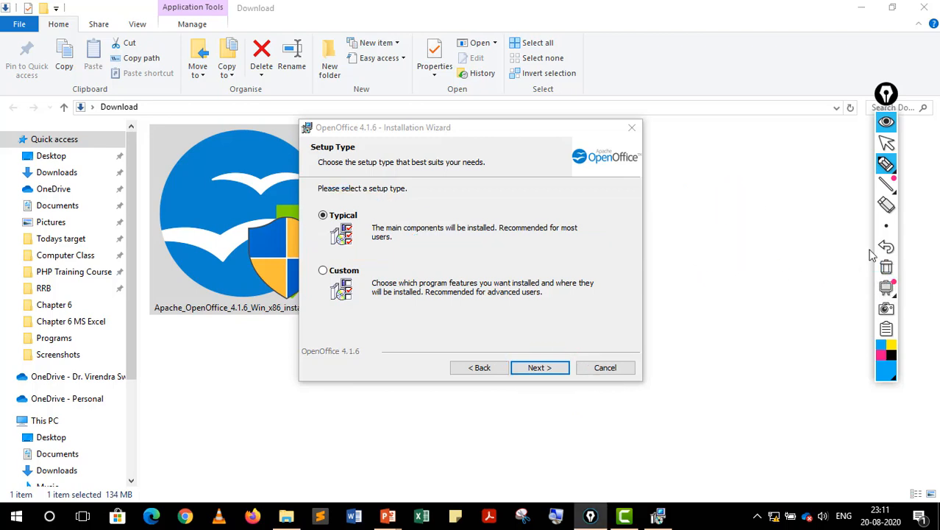
# Circle the Next button with the pen and continue the wizard with the Typical setup type.
pyautogui.moveTo(563, 336); pyautogui.dragTo(539, 353)
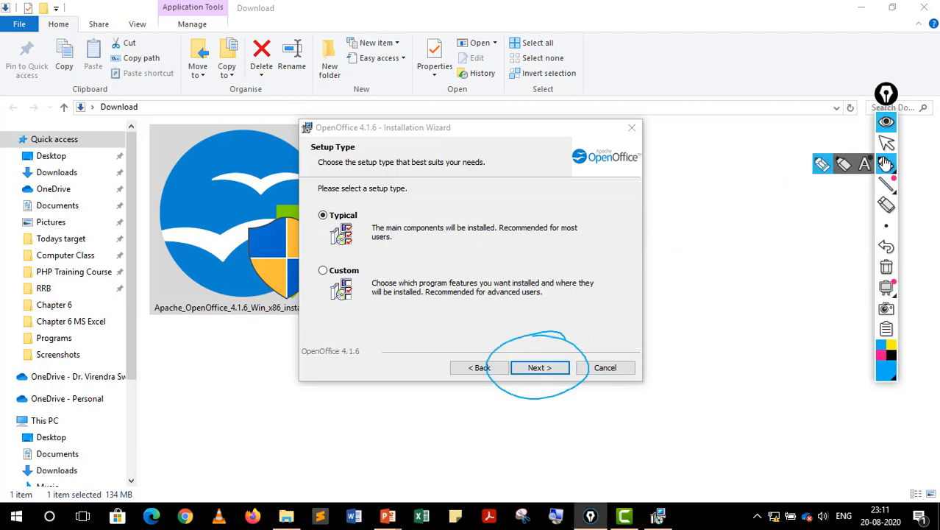
pyautogui.click(886, 142)
pyautogui.click(548, 368)
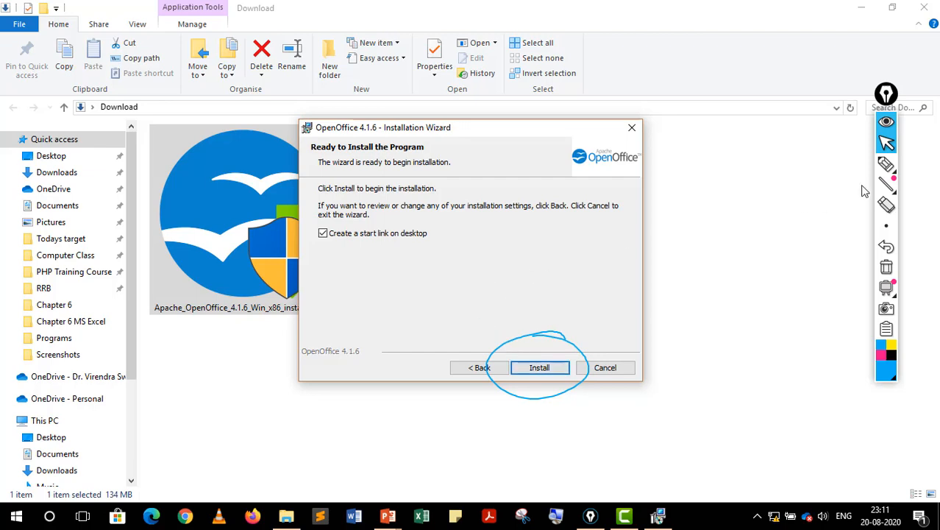
# Circle the "Create a start link on desktop" option with the pen, add arrows pointing at it, and clear the drawings.
pyautogui.click(887, 164)
pyautogui.moveTo(417, 221); pyautogui.dragTo(361, 209)
pyautogui.moveTo(316, 229); pyautogui.dragTo(576, 233)
pyautogui.moveTo(457, 242); pyautogui.dragTo(484, 248)
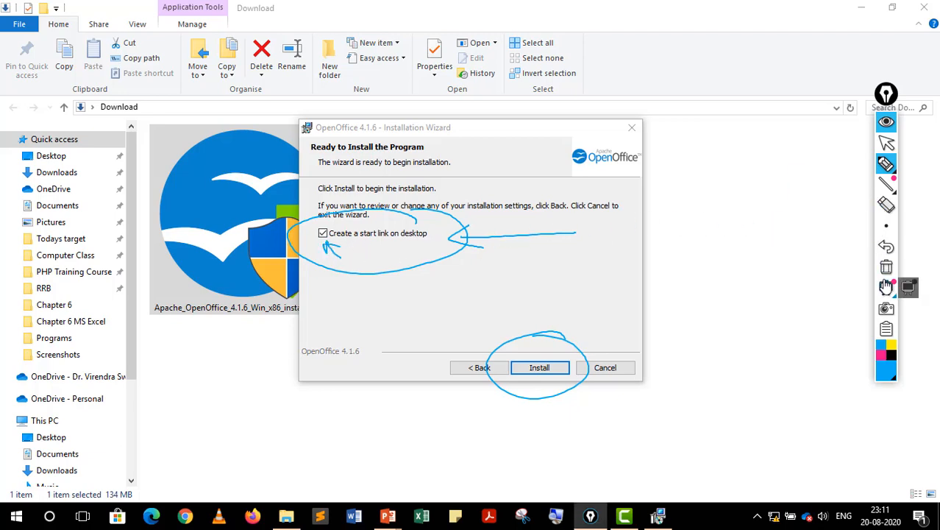
pyautogui.click(887, 267)
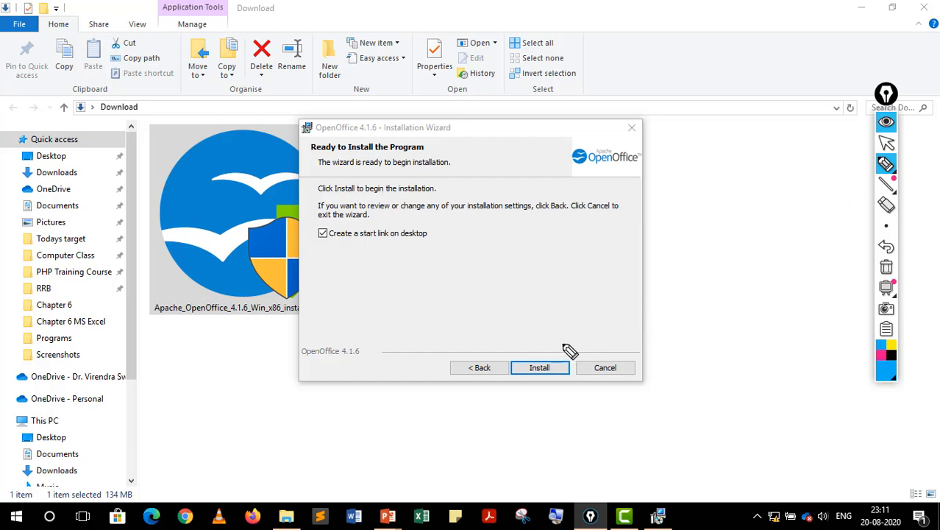
# Mark the Install button with a circle and arrow, start installing OpenOffice 4.1.6, and clear the marks.
pyautogui.moveTo(548, 339)
pyautogui.mouseDown()
pyautogui.moveTo(515, 388)
pyautogui.moveTo(565, 345)
pyautogui.mouseUp()
pyautogui.moveTo(558, 423); pyautogui.dragTo(548, 395)
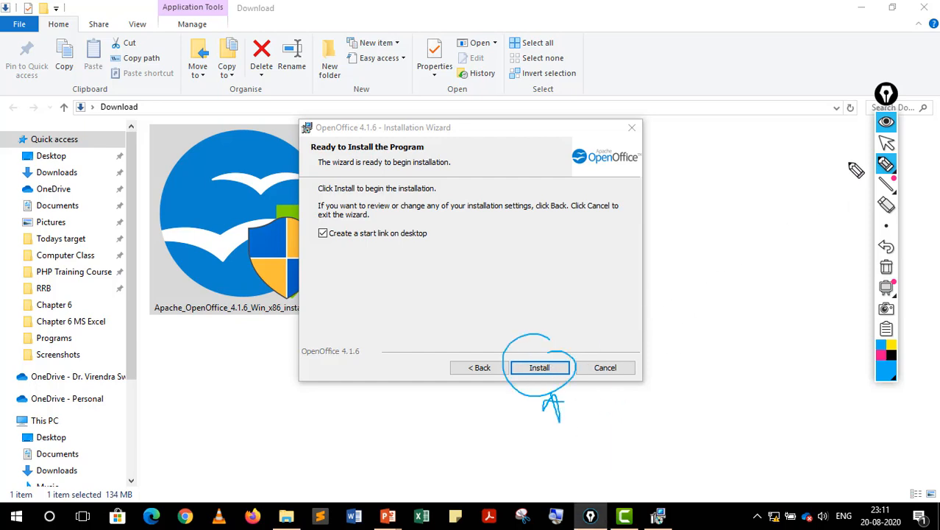
pyautogui.click(887, 142)
pyautogui.click(541, 368)
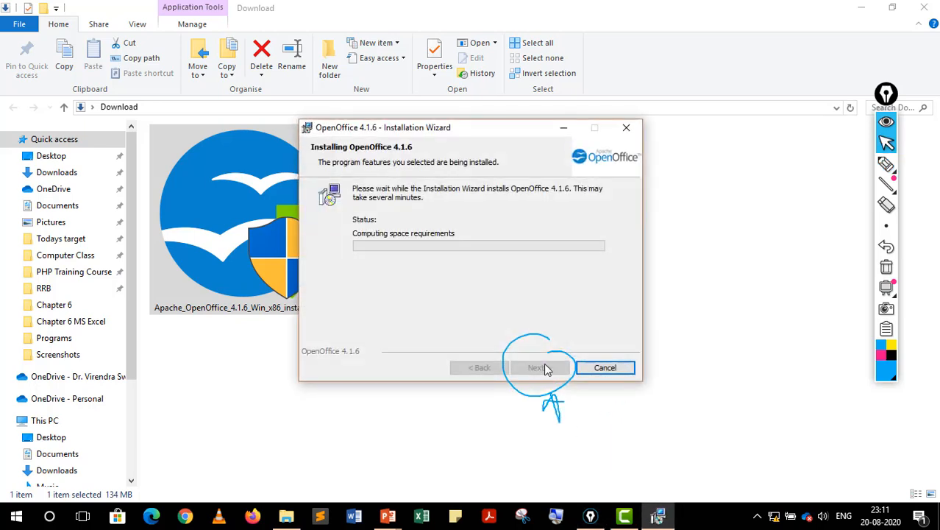
pyautogui.click(887, 267)
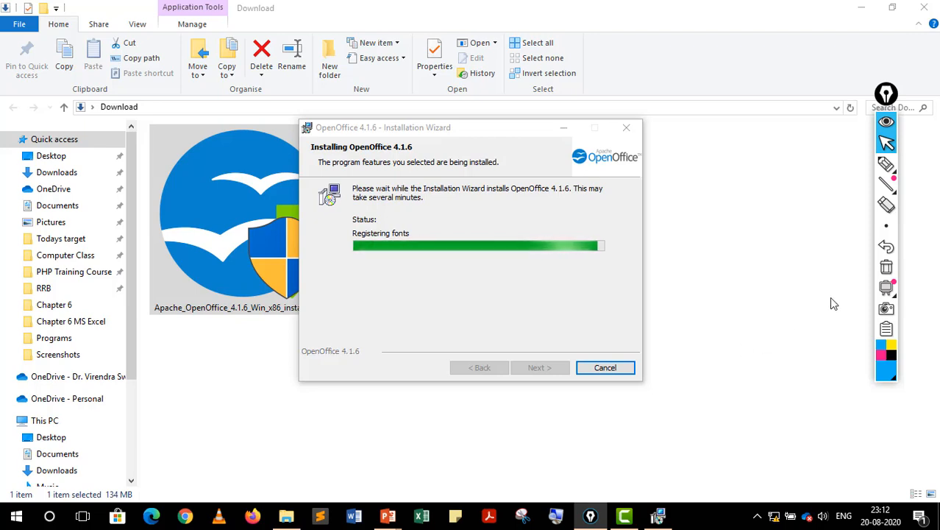
# Mark the Finish button with a circle and arrow, clear the marks, and exit the completed Installation Wizard.
pyautogui.moveTo(885, 168)
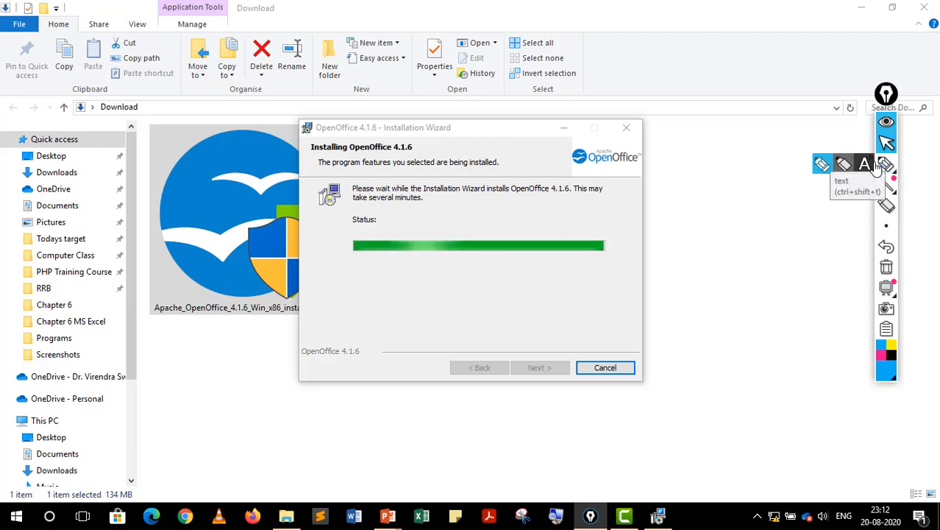
pyautogui.click(887, 167)
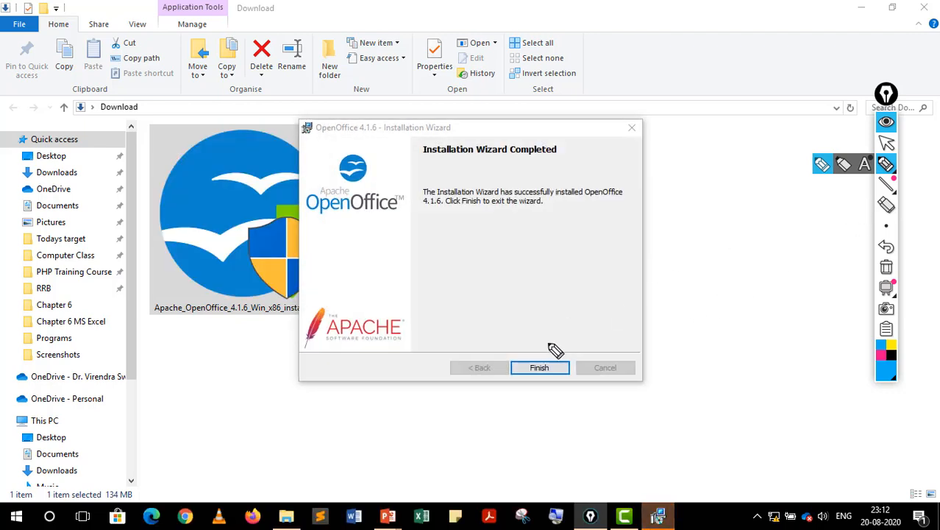
pyautogui.moveTo(570, 340)
pyautogui.mouseDown()
pyautogui.moveTo(521, 418)
pyautogui.moveTo(555, 400)
pyautogui.moveTo(566, 421)
pyautogui.mouseUp()
pyautogui.moveTo(543, 411)
pyautogui.mouseDown()
pyautogui.moveTo(548, 394)
pyautogui.moveTo(573, 400)
pyautogui.mouseUp()
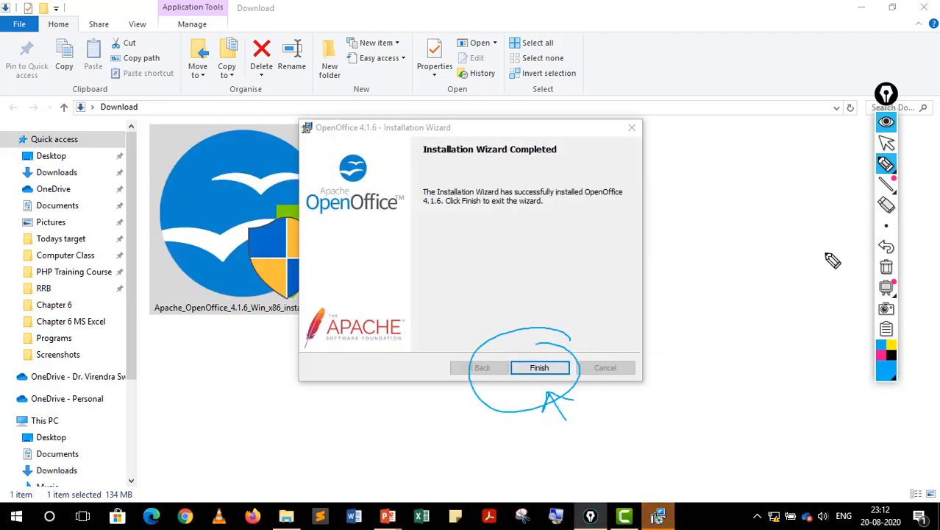
pyautogui.click(885, 144)
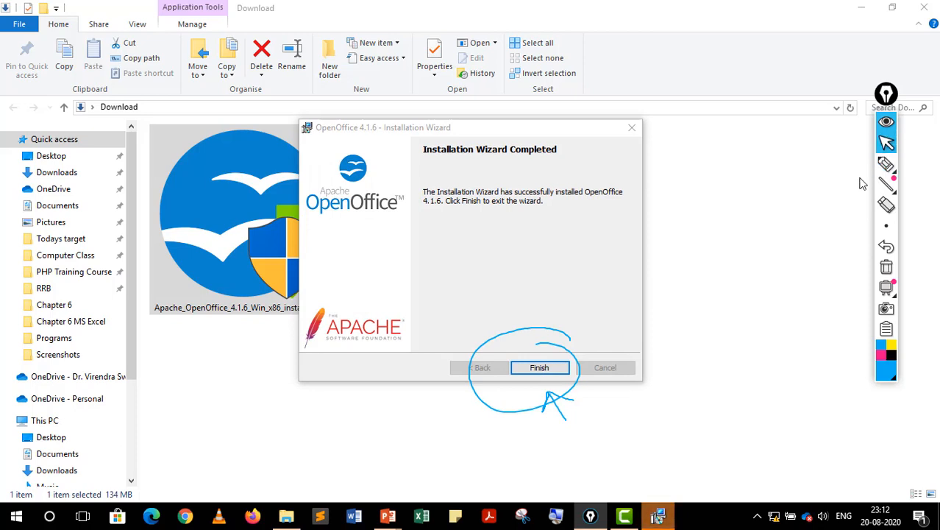
pyautogui.click(886, 268)
pyautogui.click(544, 369)
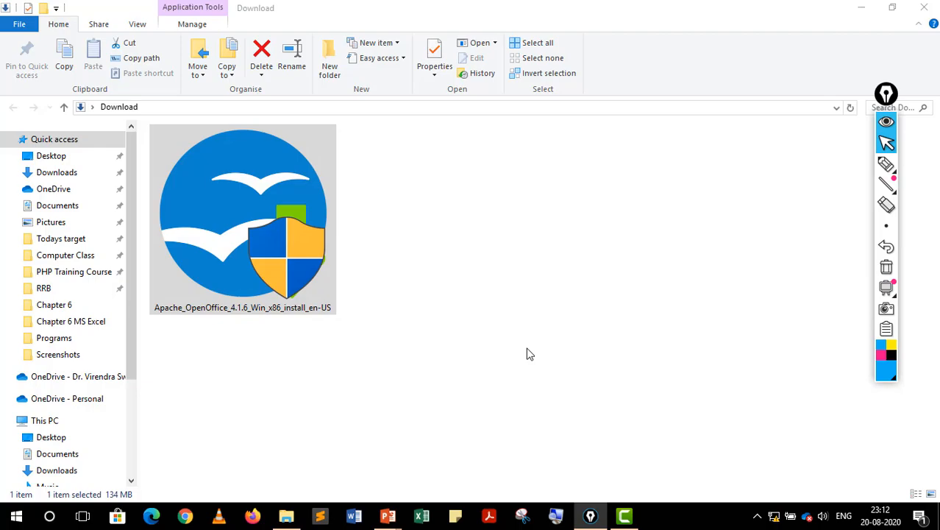
# Show the desktop, circle the two OpenOffice icons in blue with an arrow, and label the installation files icon "Folder".
pyautogui.press('super+d')
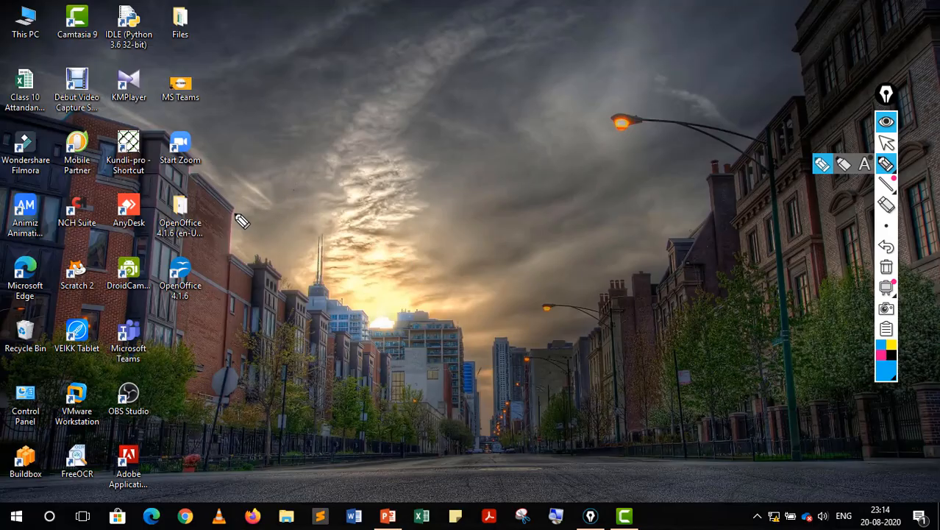
pyautogui.moveTo(184, 186)
pyautogui.mouseDown()
pyautogui.moveTo(186, 298)
pyautogui.moveTo(236, 221)
pyautogui.moveTo(252, 231)
pyautogui.moveTo(284, 218)
pyautogui.mouseUp()
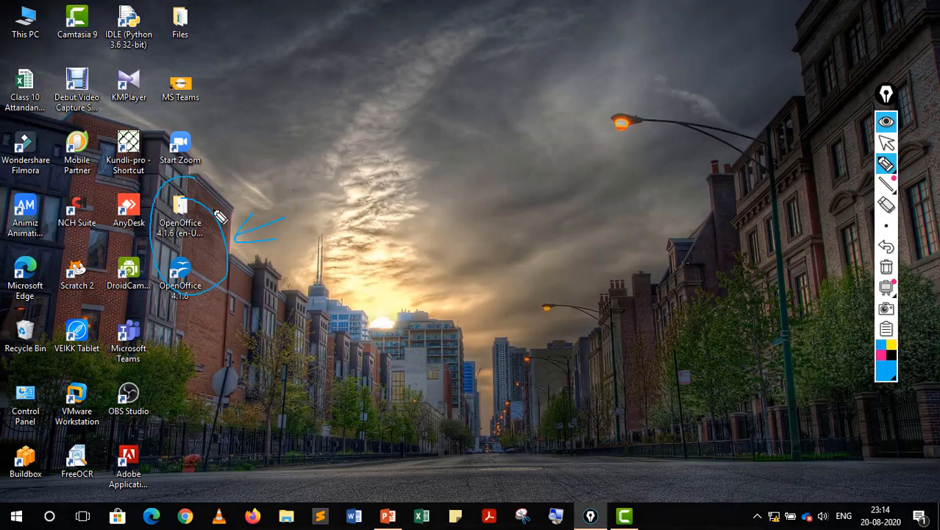
pyautogui.moveTo(215, 212)
pyautogui.mouseDown()
pyautogui.moveTo(275, 163)
pyautogui.moveTo(323, 184)
pyautogui.moveTo(341, 134)
pyautogui.moveTo(439, 123)
pyautogui.mouseUp()
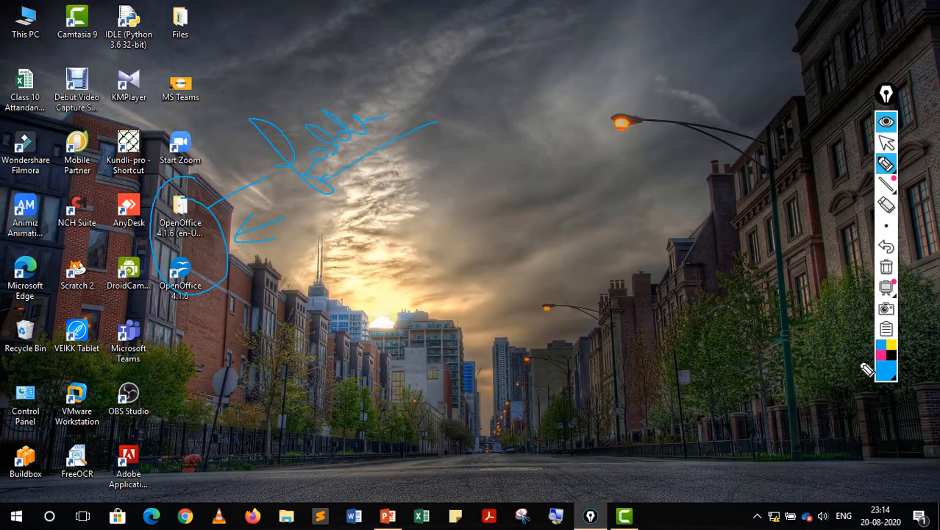
# Circle the OpenOffice 4.1.6 desktop shortcut in pink and connect it to an underlined handwritten label "file".
pyautogui.click(881, 357)
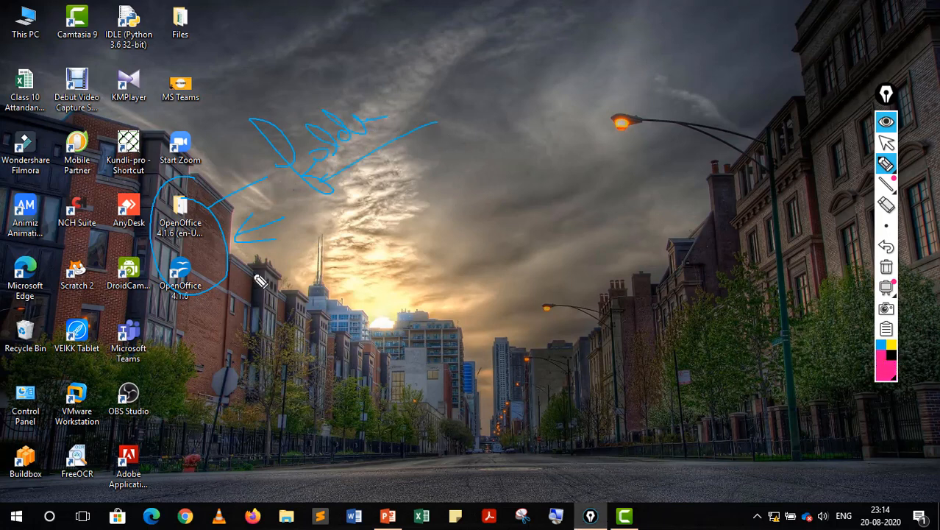
pyautogui.moveTo(220, 256)
pyautogui.mouseDown()
pyautogui.moveTo(178, 239)
pyautogui.moveTo(204, 256)
pyautogui.mouseUp()
pyautogui.moveTo(249, 281); pyautogui.dragTo(398, 254)
pyautogui.click(379, 234)
pyautogui.moveTo(381, 209); pyautogui.dragTo(435, 228)
pyautogui.moveTo(380, 280); pyautogui.dragTo(517, 225)
# Replace the annotations with a black circle around the OpenOffice 4.1.6 shortcut, an arrow, and the underlined word "Open".
pyautogui.moveTo(889, 167)
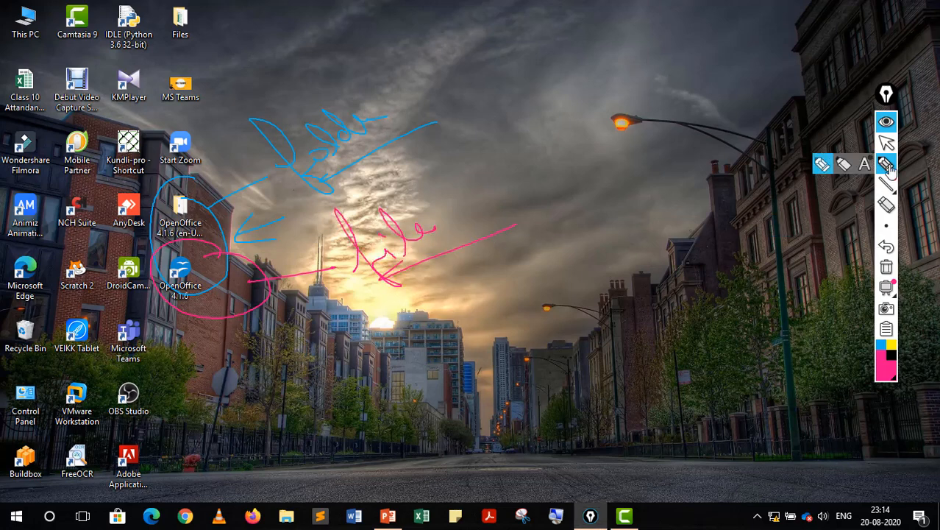
pyautogui.click(892, 355)
pyautogui.click(886, 270)
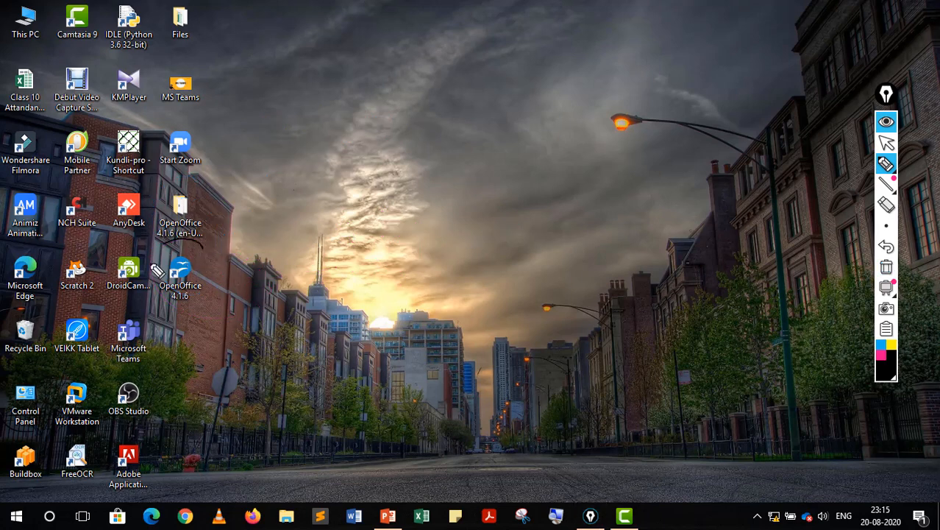
pyautogui.moveTo(159, 271); pyautogui.dragTo(180, 247)
pyautogui.moveTo(349, 230)
pyautogui.mouseDown()
pyautogui.moveTo(279, 258)
pyautogui.moveTo(320, 250)
pyautogui.mouseUp()
pyautogui.moveTo(390, 195)
pyautogui.mouseDown()
pyautogui.moveTo(414, 207)
pyautogui.moveTo(455, 184)
pyautogui.mouseUp()
pyautogui.moveTo(375, 248); pyautogui.dragTo(509, 193)
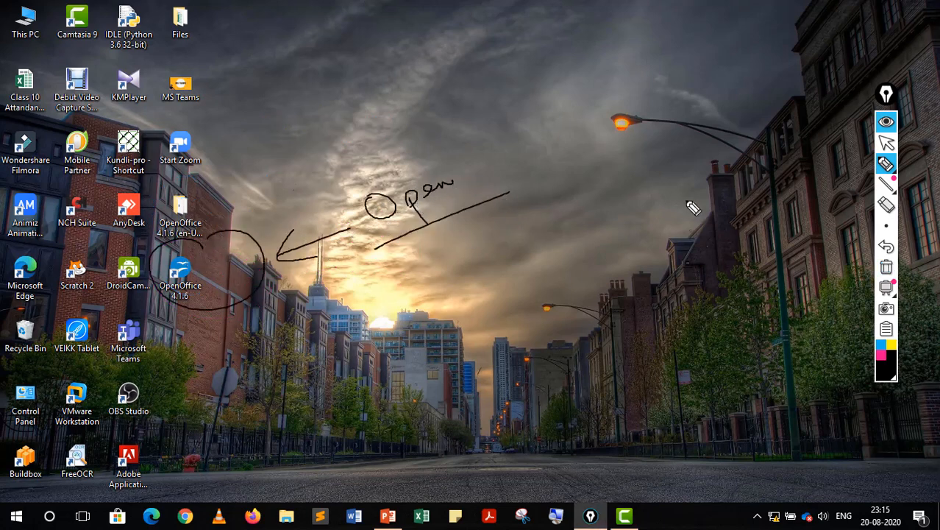
# Clear all annotations from the desktop and return from the pen to the normal pointer.
pyautogui.click(886, 142)
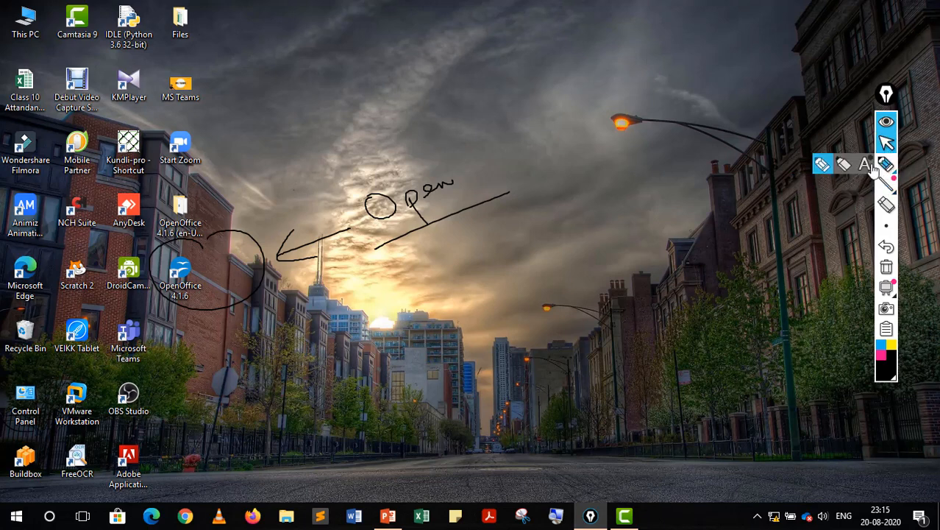
pyautogui.click(886, 163)
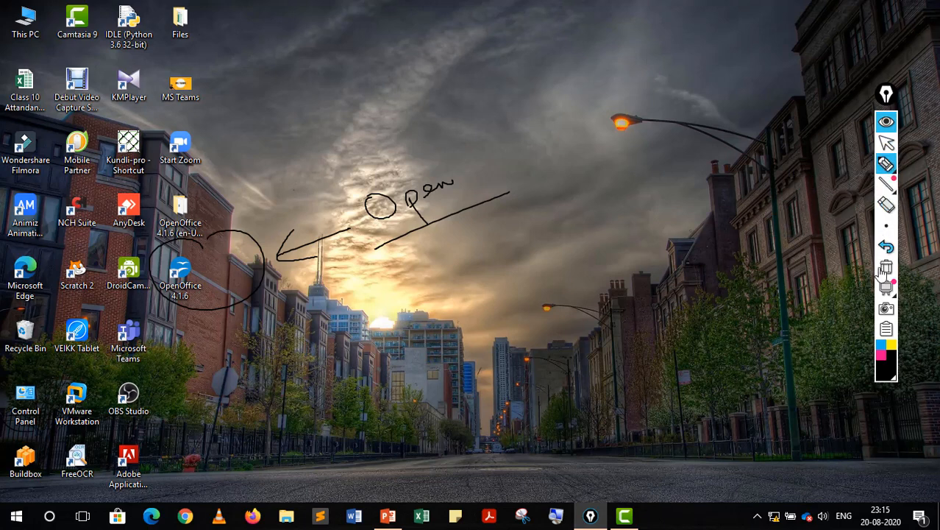
pyautogui.click(886, 267)
pyautogui.click(886, 142)
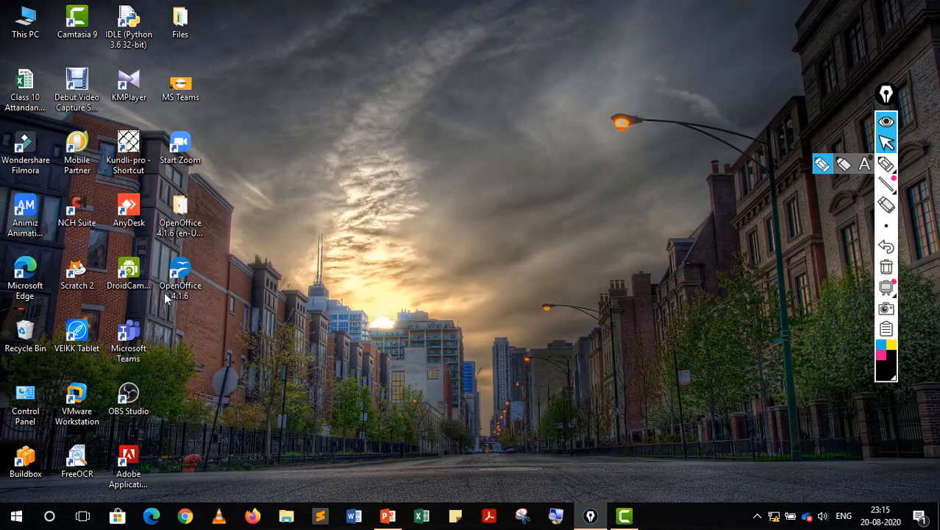
# Open OpenOffice 4.1.6 from its desktop shortcut.
pyautogui.doubleClick(184, 281)
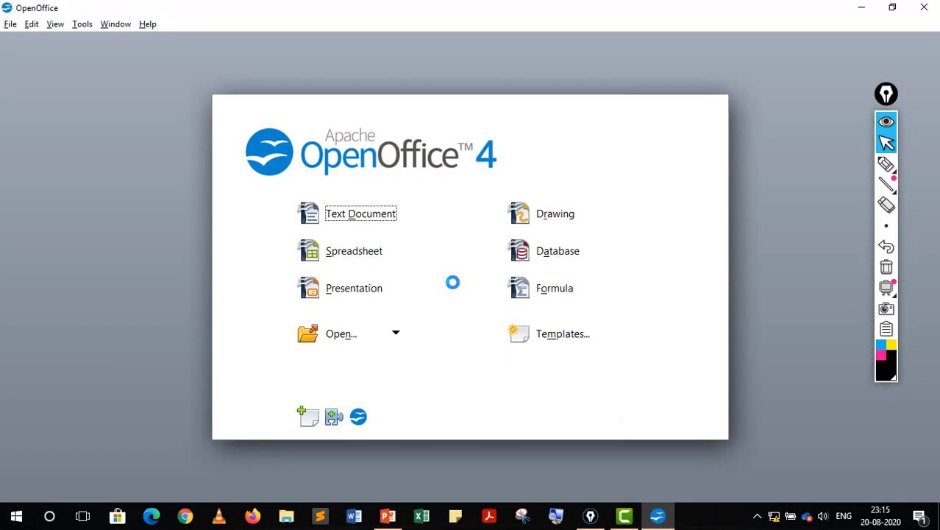
# With the pen, put black check marks beside Text Document, Spreadsheet, Presentation, Drawing, Database and Formula, and return to the normal pointer.
pyautogui.click(886, 164)
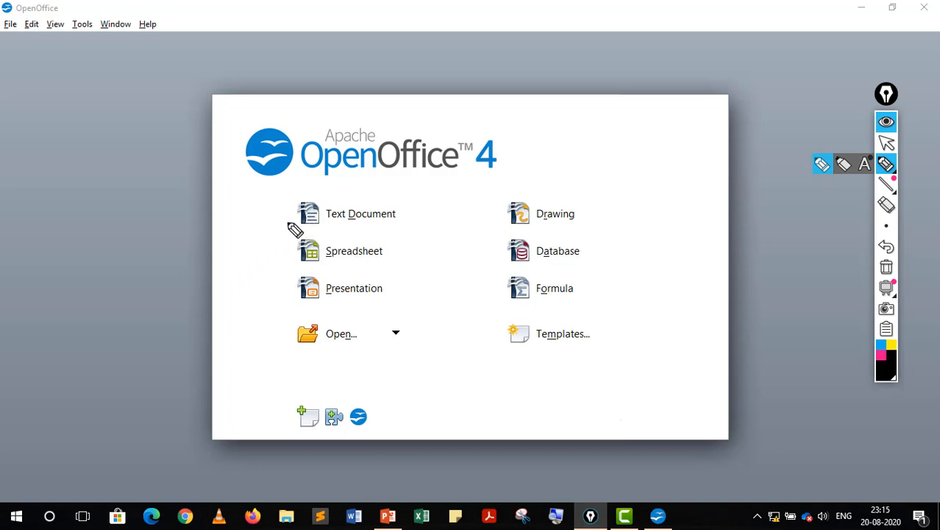
pyautogui.moveTo(248, 215); pyautogui.dragTo(298, 209)
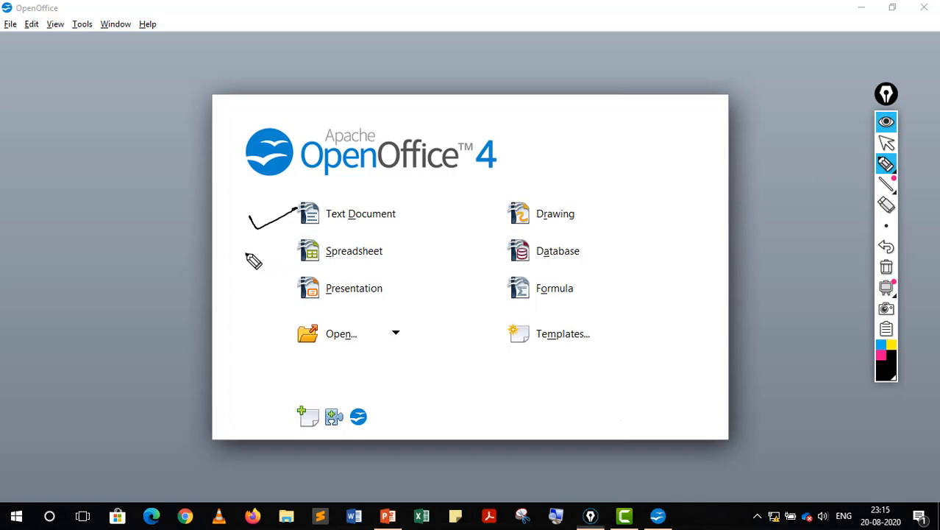
pyautogui.moveTo(246, 254); pyautogui.dragTo(293, 246)
pyautogui.click(251, 295)
pyautogui.moveTo(251, 295); pyautogui.dragTo(295, 285)
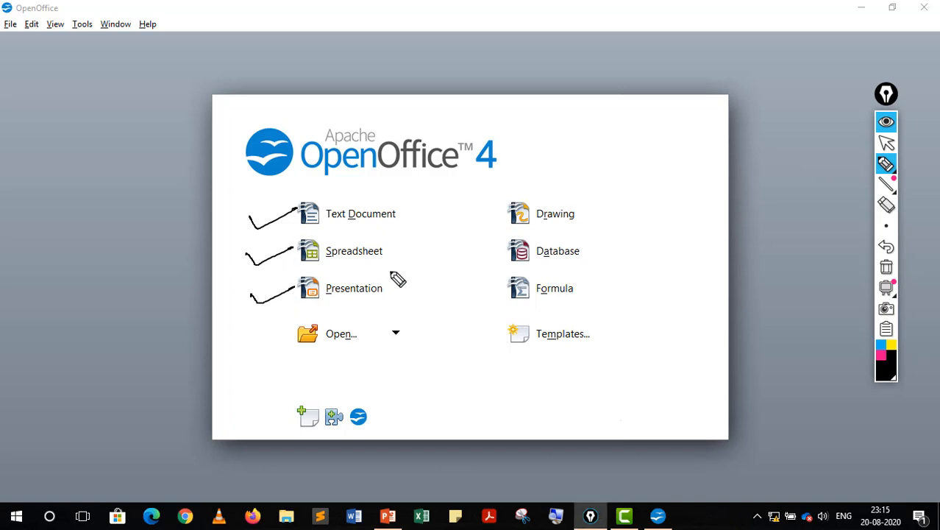
pyautogui.moveTo(587, 212); pyautogui.dragTo(639, 197)
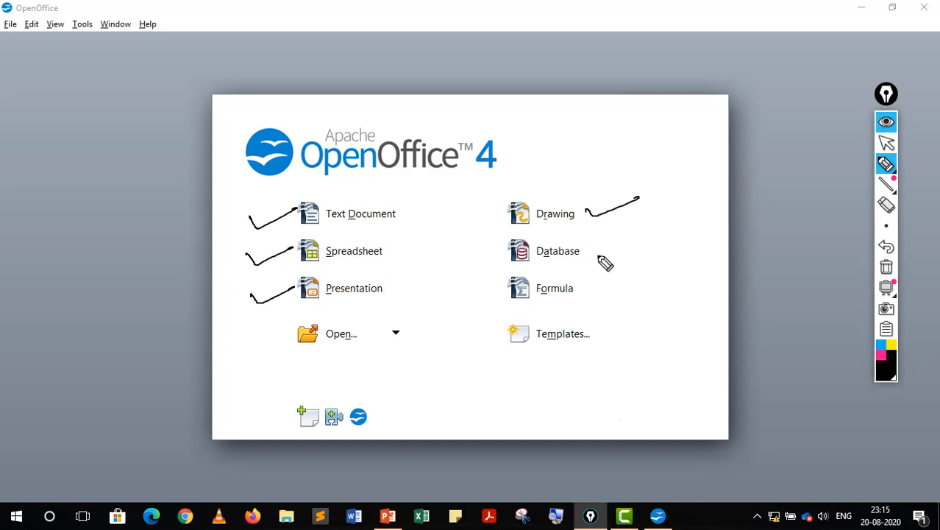
pyautogui.moveTo(597, 254); pyautogui.dragTo(640, 247)
pyautogui.moveTo(591, 289); pyautogui.dragTo(633, 281)
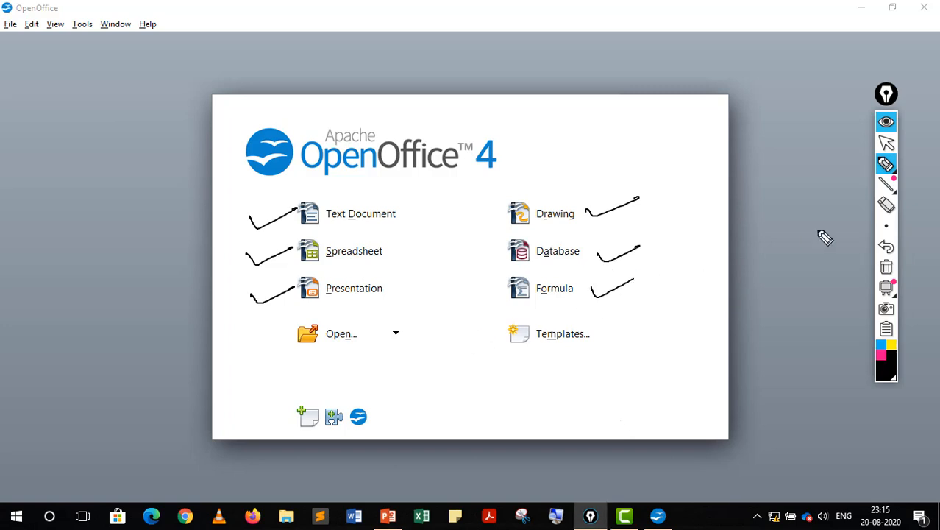
pyautogui.moveTo(886, 190)
pyautogui.click(886, 144)
pyautogui.moveTo(850, 173)
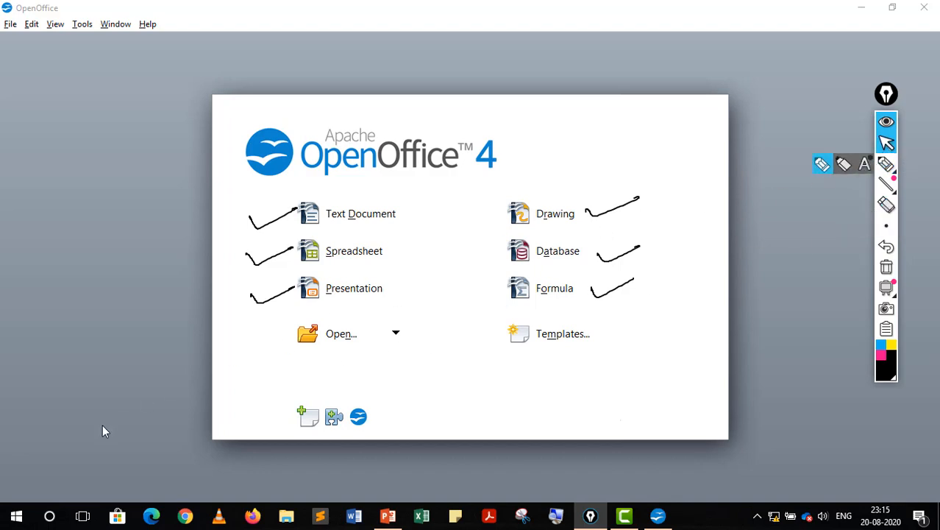
pyautogui.click(22, 516)
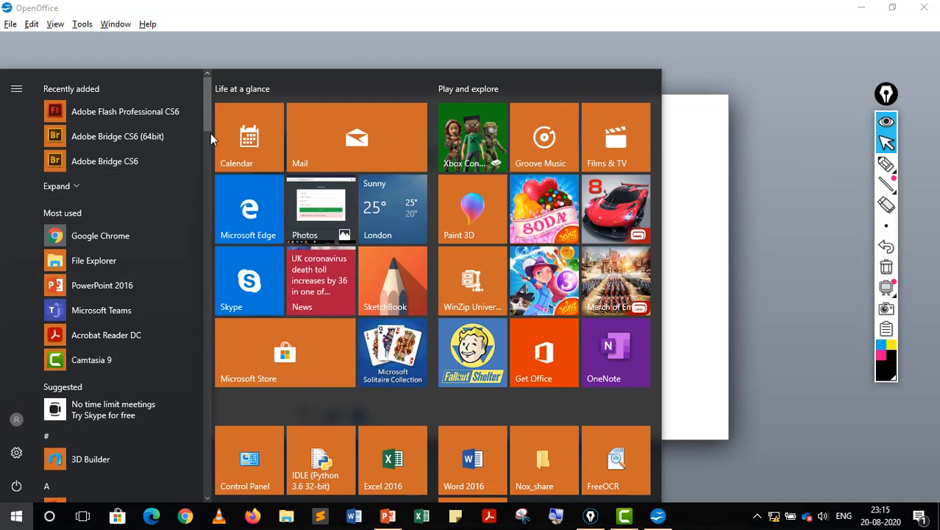
pyautogui.moveTo(205, 122); pyautogui.dragTo(221, 366)
pyautogui.click(886, 163)
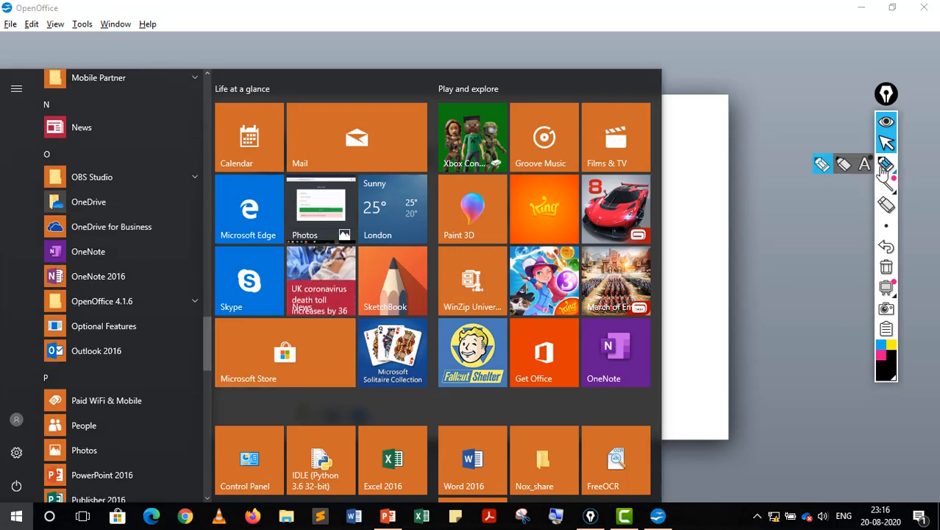
pyautogui.click(886, 143)
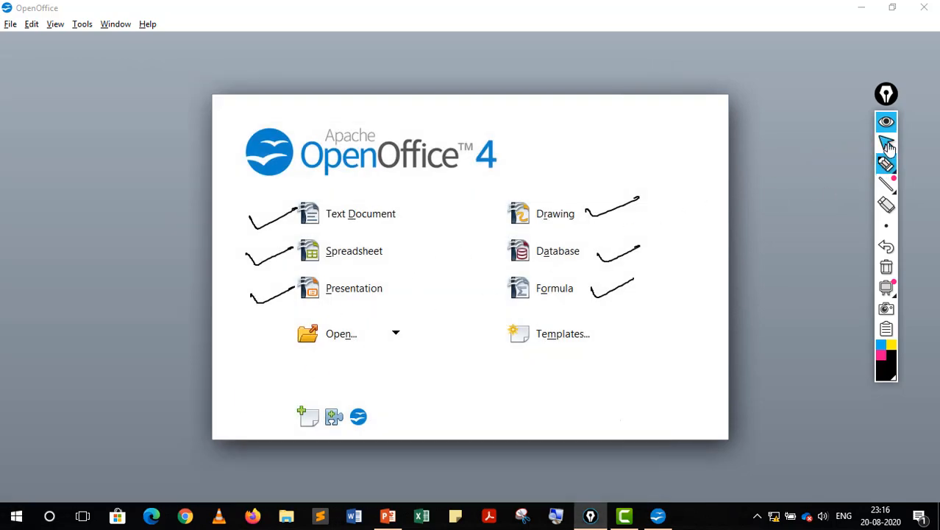
# Find the OpenOffice 4.1.6 folder among the installed Windows apps, expand it, and examine the programs it contains.
pyautogui.click(16, 516)
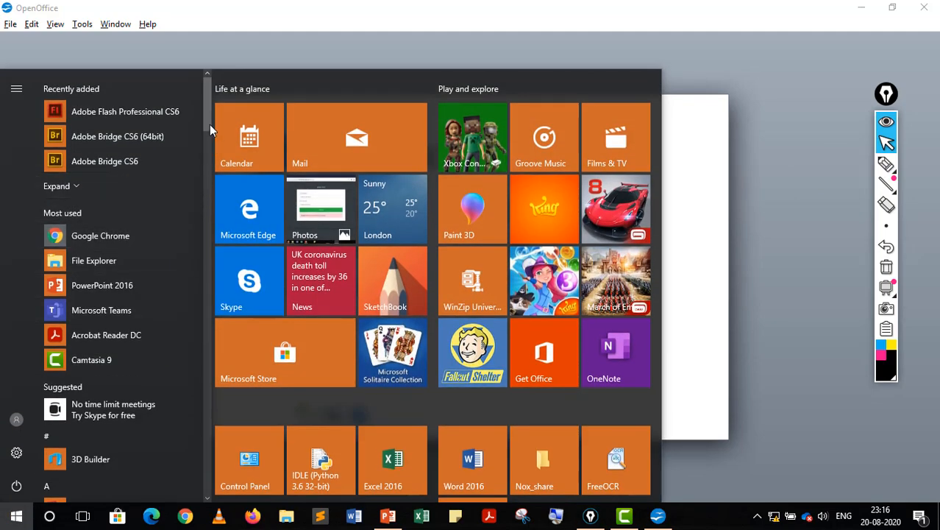
pyautogui.moveTo(209, 125); pyautogui.dragTo(225, 366)
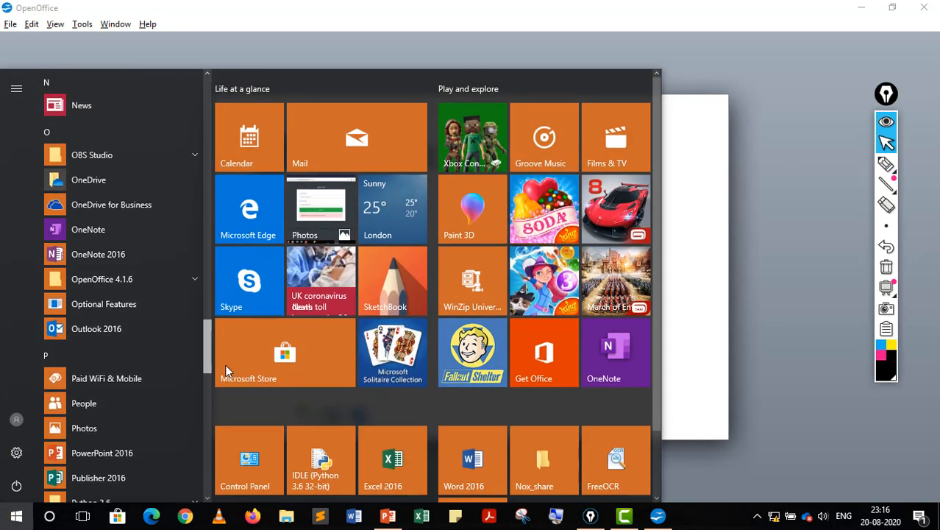
pyautogui.click(128, 279)
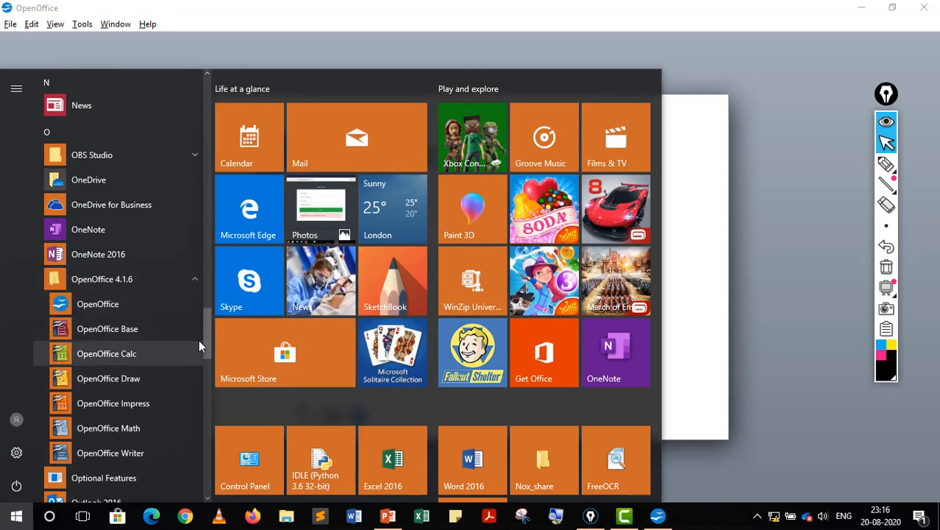
pyautogui.moveTo(207, 335); pyautogui.dragTo(210, 345)
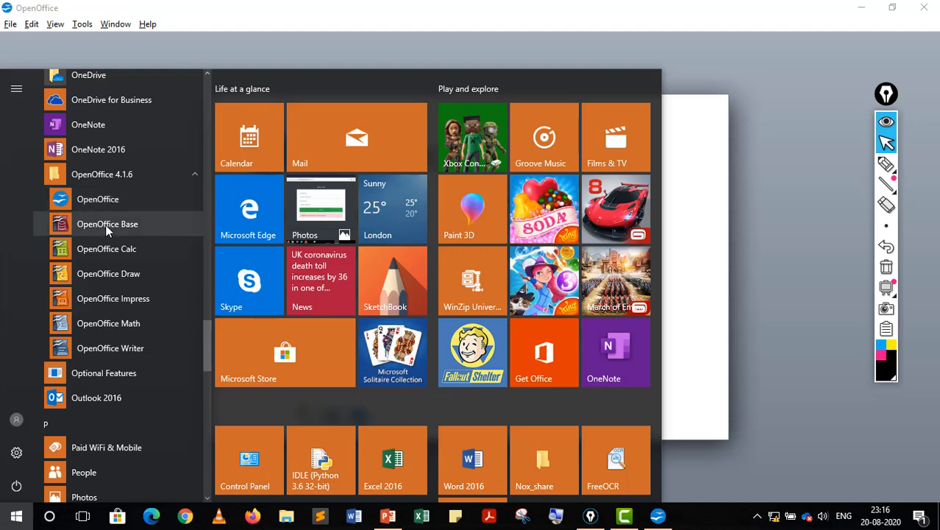
pyautogui.click(704, 234)
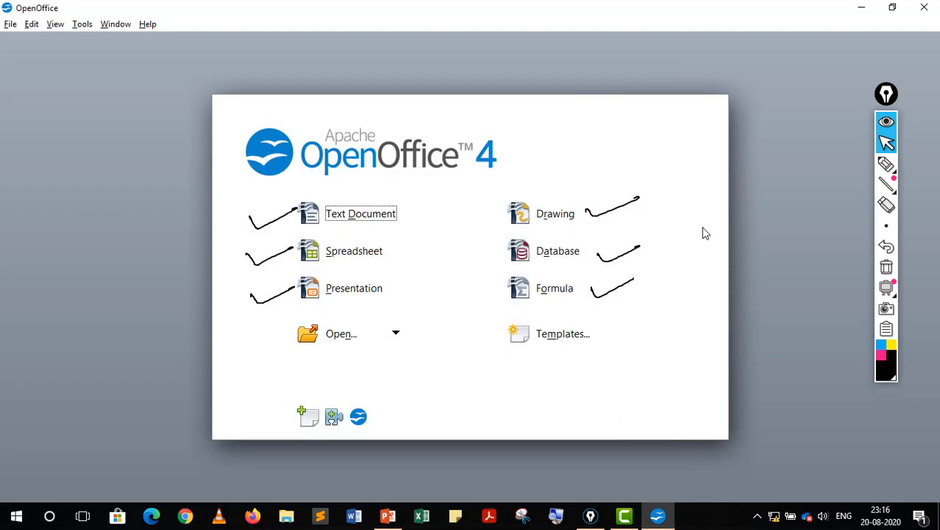
# Clear the check marks, circle the Text Document entry with the pen, and erase the circle again.
pyautogui.click(886, 267)
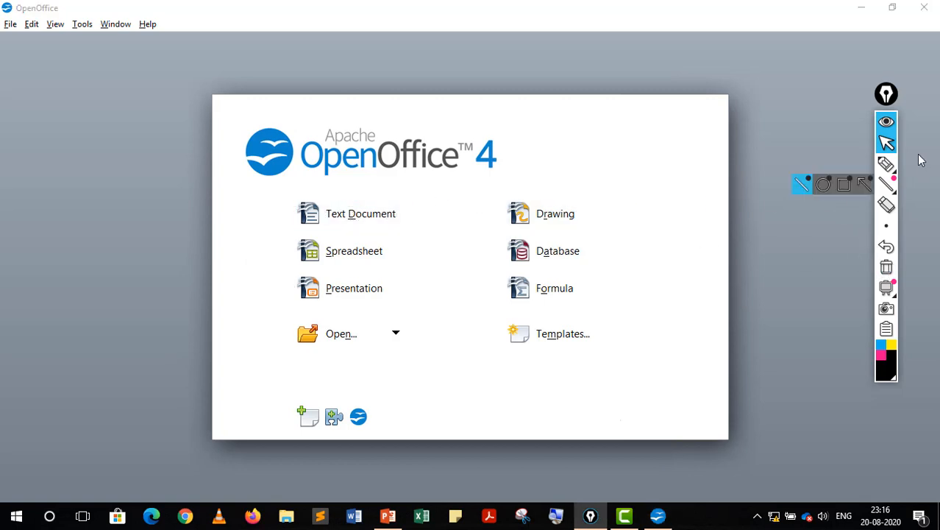
pyautogui.click(829, 168)
pyautogui.moveTo(359, 197); pyautogui.dragTo(446, 204)
pyautogui.moveTo(386, 183); pyautogui.dragTo(296, 191)
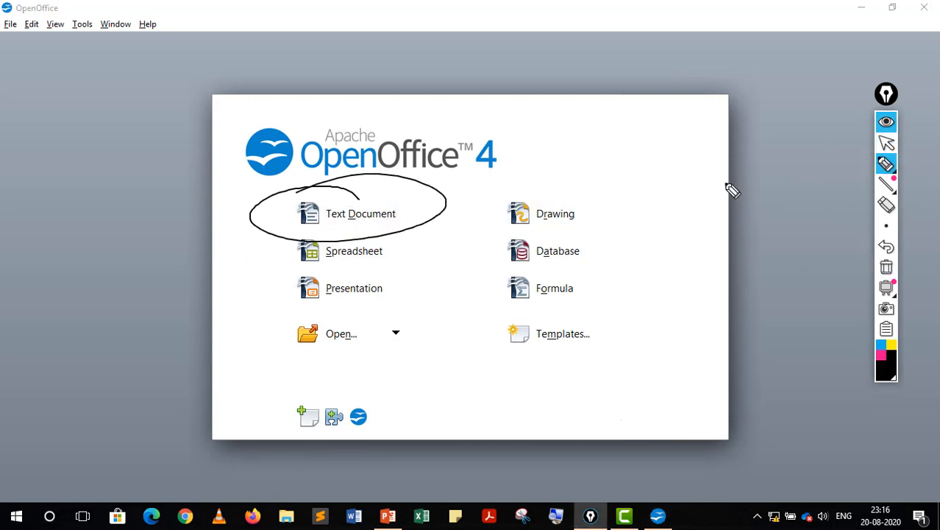
pyautogui.click(886, 209)
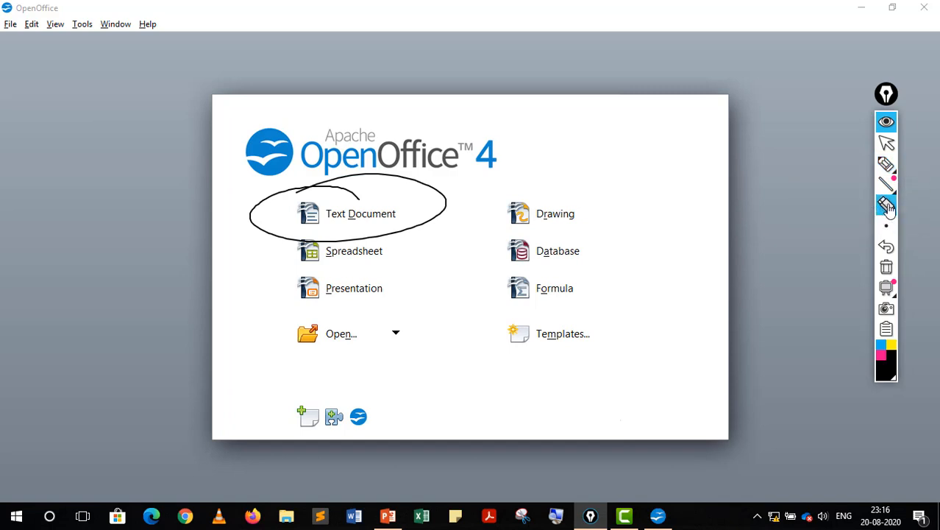
pyautogui.click(894, 271)
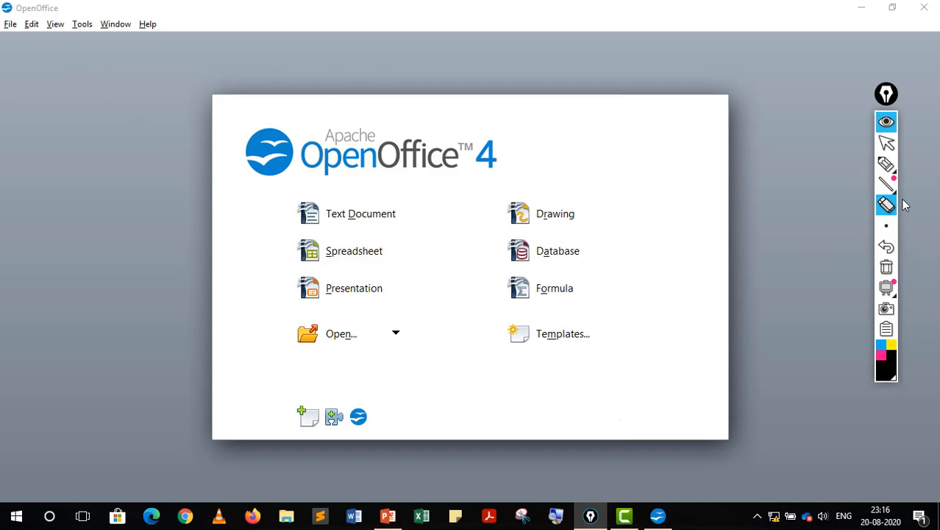
pyautogui.click(886, 143)
# Show the list of document types that can be created as new files.
pyautogui.click(15, 25)
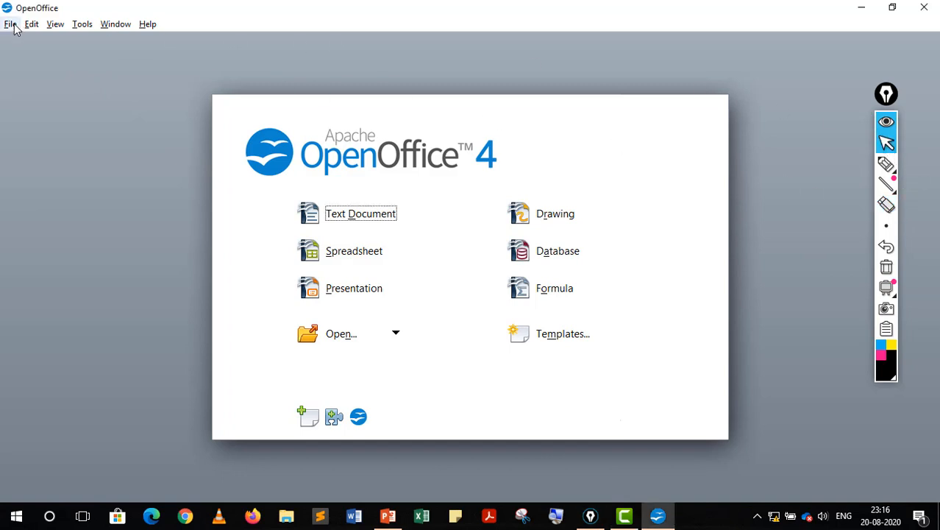
pyautogui.click(12, 28)
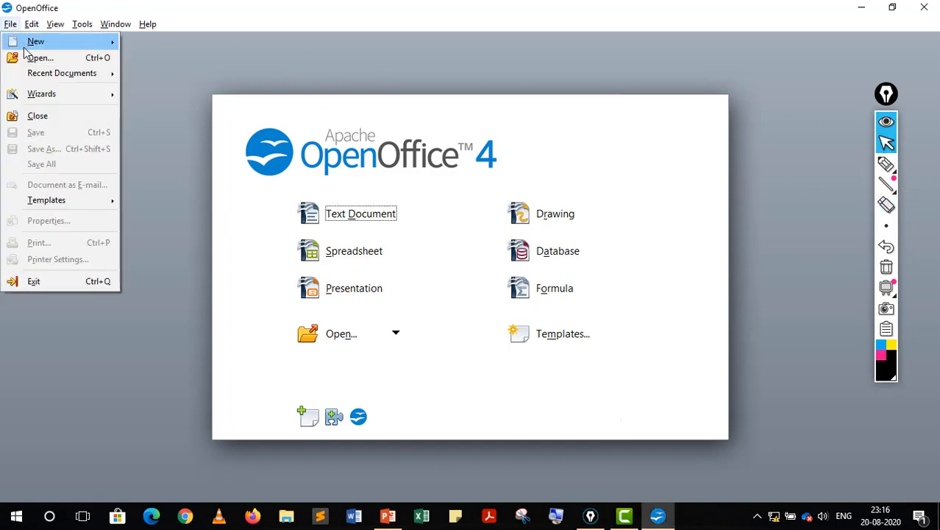
pyautogui.moveTo(30, 47)
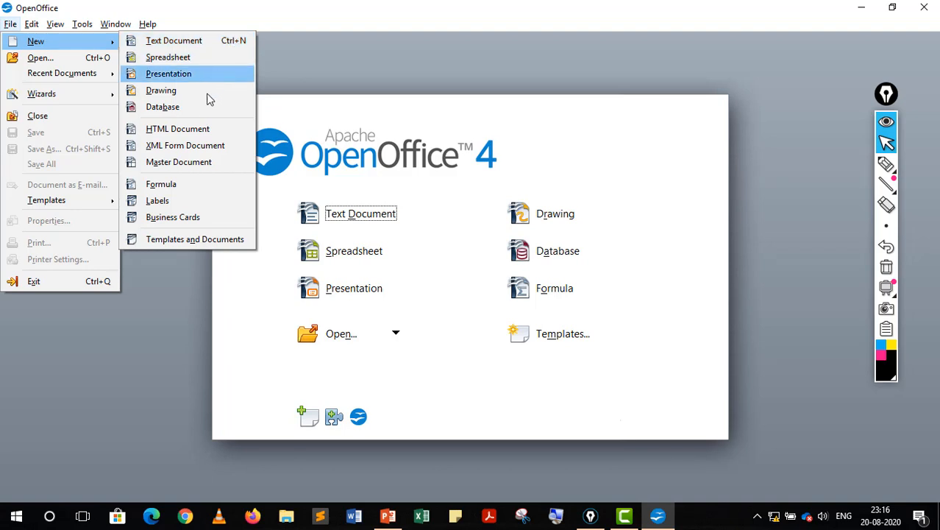
# Start Windows Magnifier and enlarge the upper part of the OpenOffice window.
pyautogui.click(556, 515)
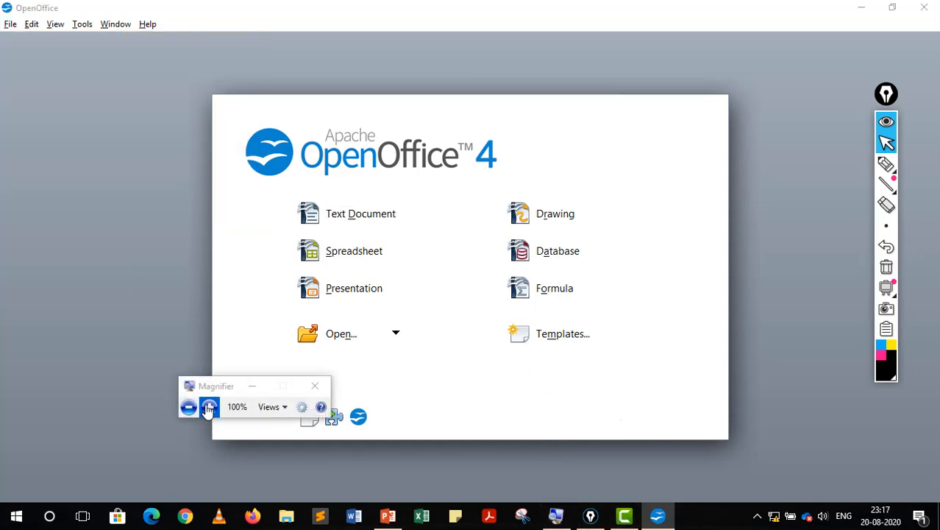
pyautogui.click(210, 406)
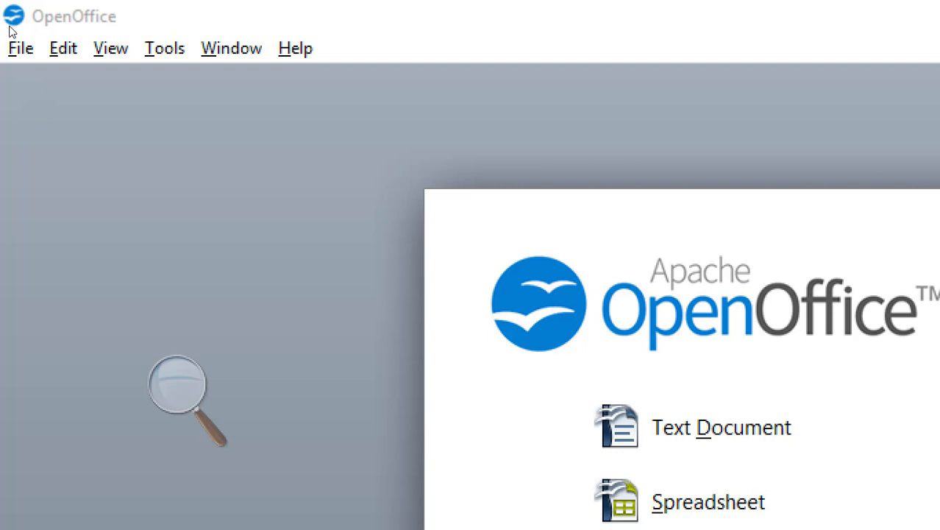
pyautogui.hotkey('alt', 'f')
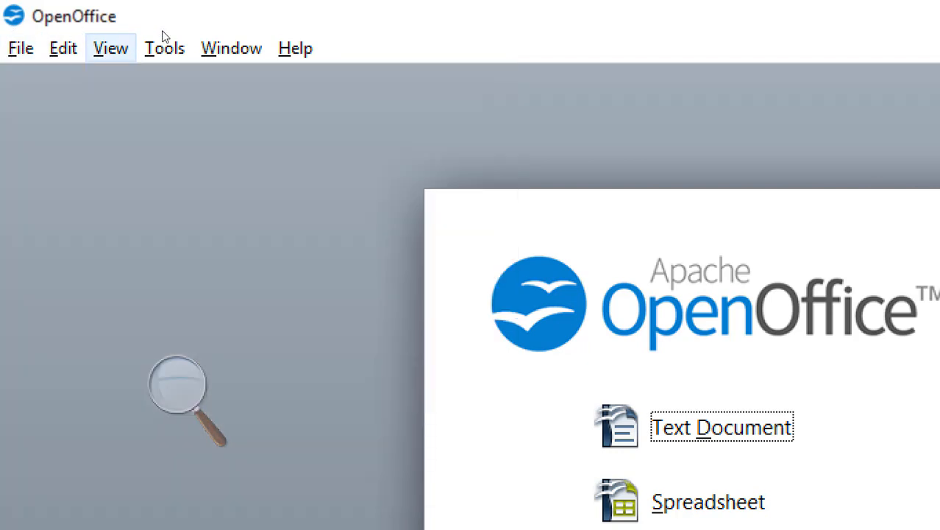
# Go through the document types available for a new file one by one, from Text Document to Business Cards.
pyautogui.click(21, 47)
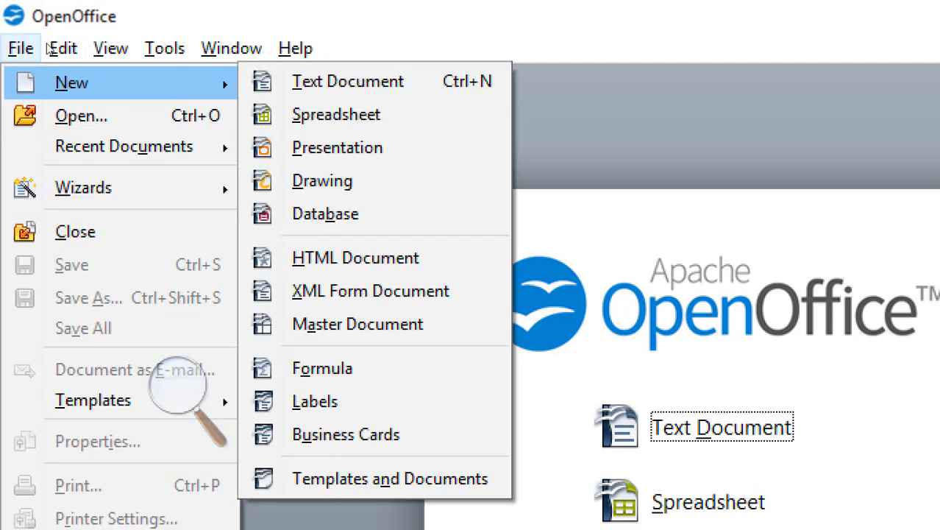
pyautogui.press('Right')
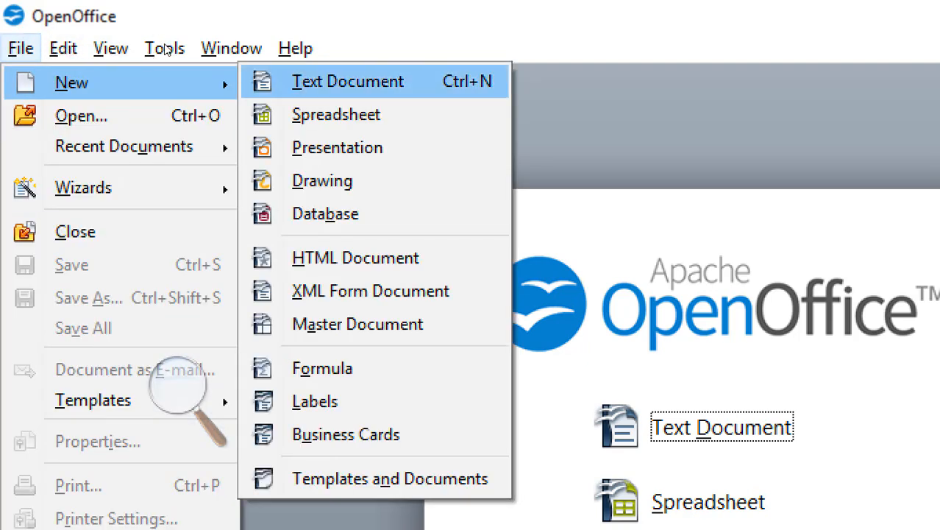
pyautogui.press('Down')
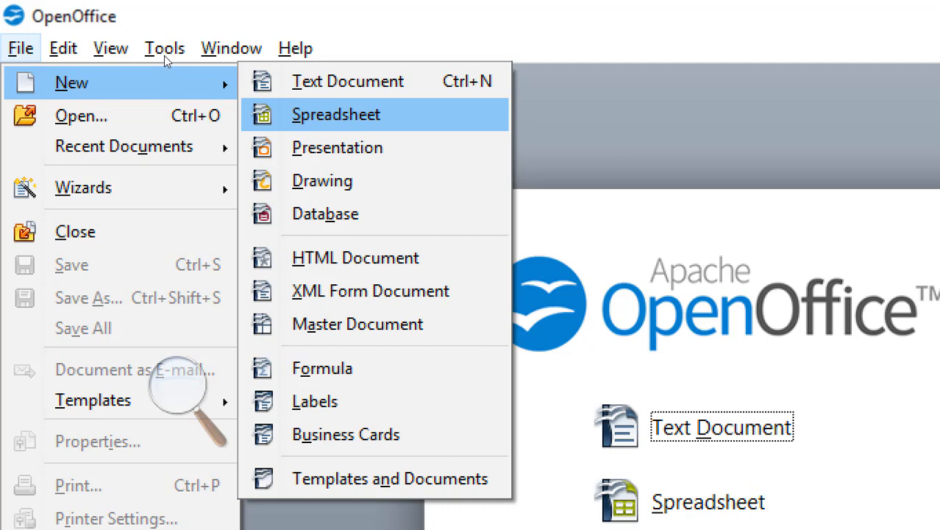
pyautogui.press('Down')
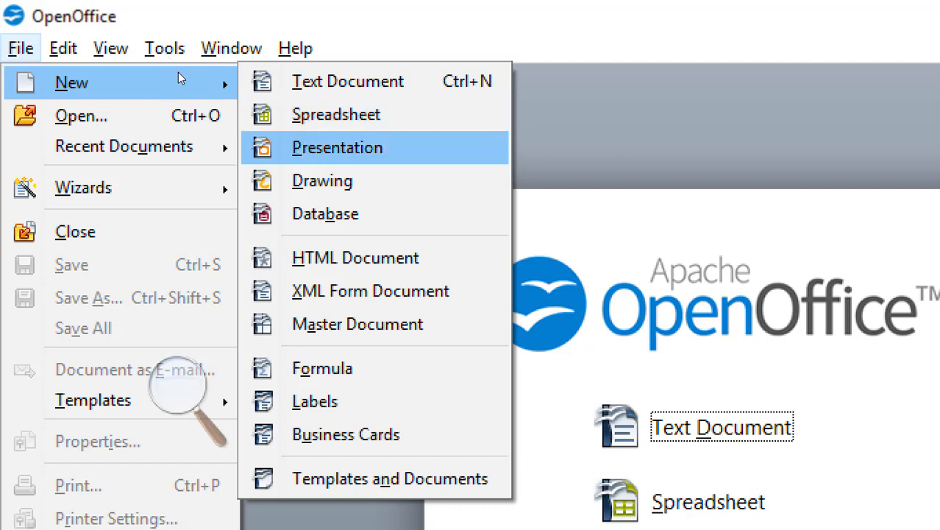
pyautogui.press('Down')
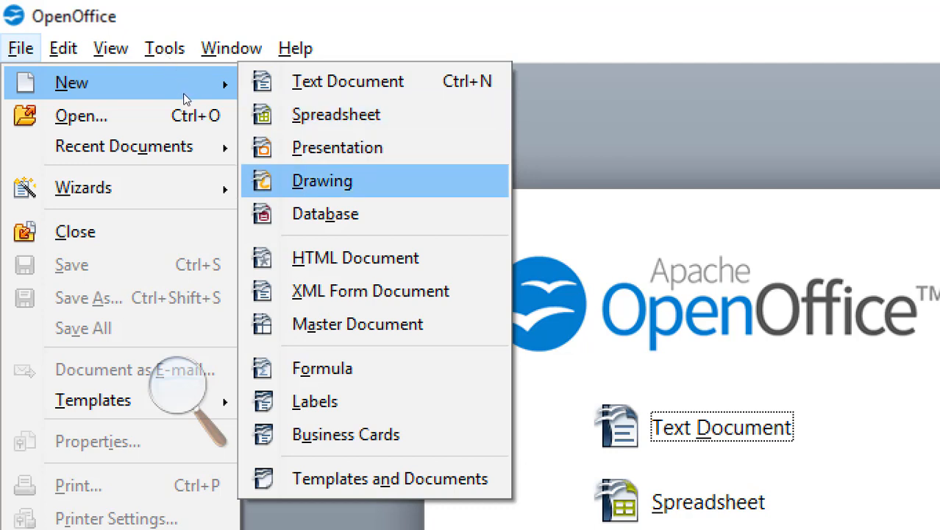
pyautogui.press('Down')
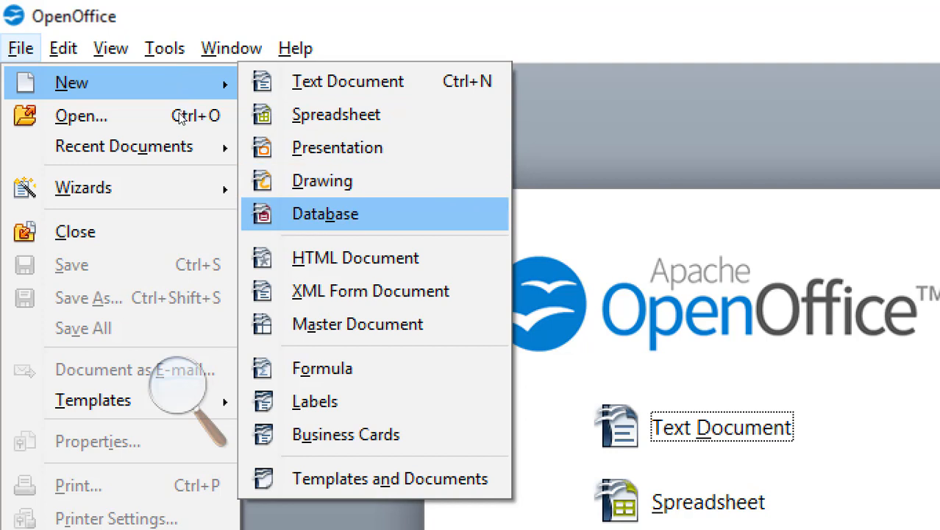
pyautogui.press('Down')
pyautogui.press('Down')
pyautogui.press('Up')
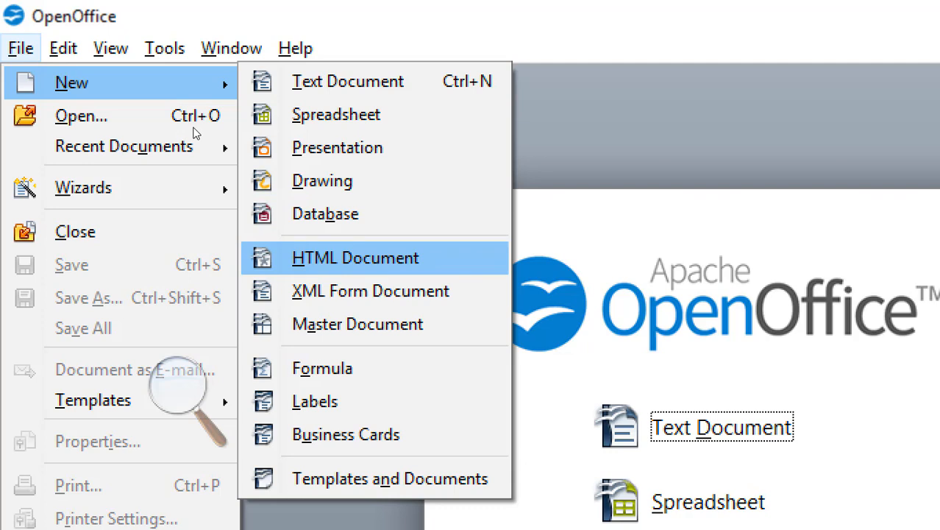
pyautogui.press('Down')
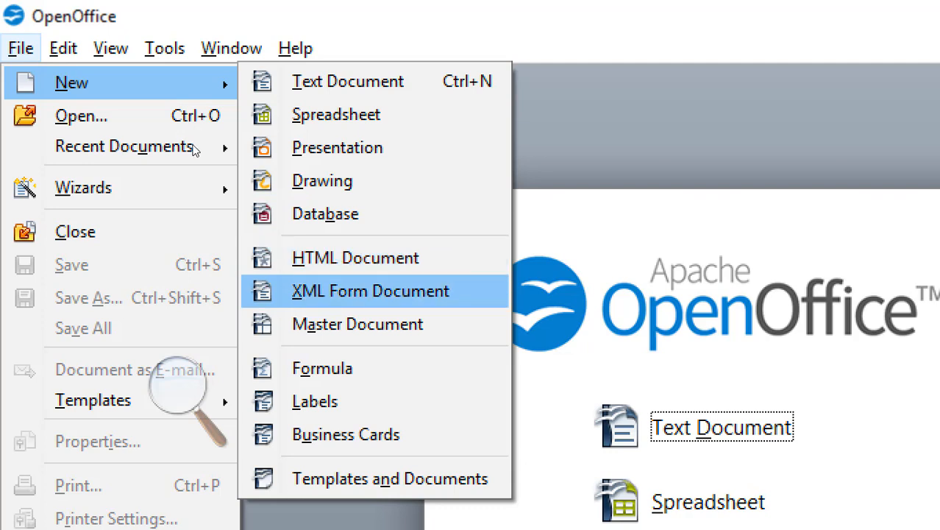
pyautogui.press('Down')
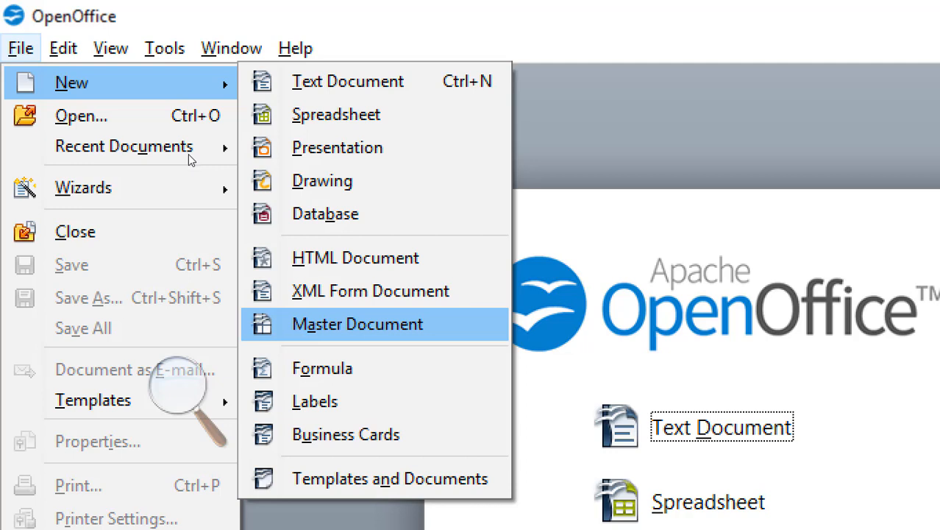
pyautogui.press('Down')
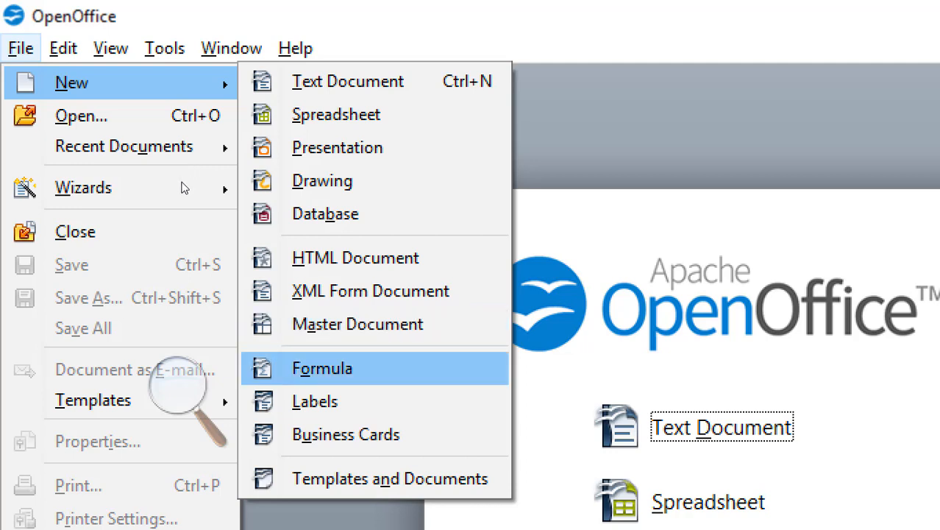
pyautogui.press('Down')
pyautogui.press('Down')
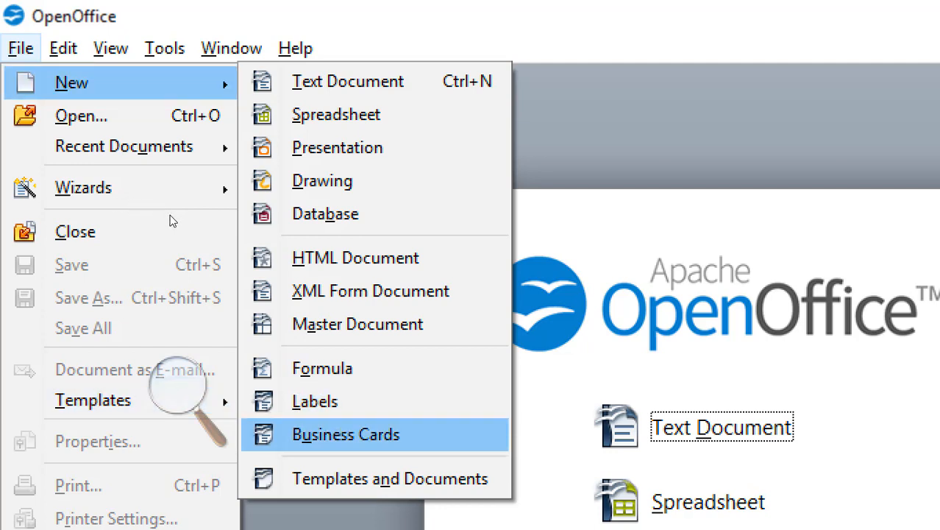
pyautogui.press('Up')
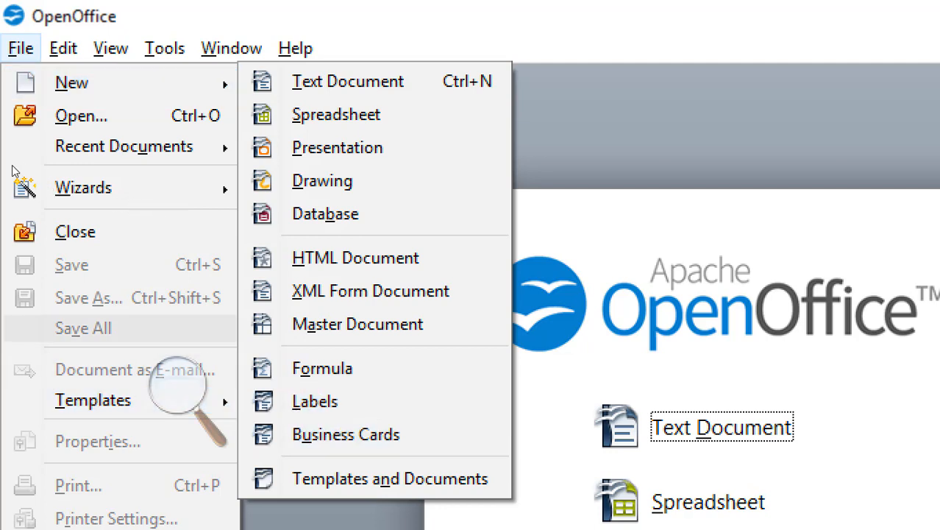
# Reset the screen magnification to 100% and close Windows Magnifier.
pyautogui.moveTo(82, 399)
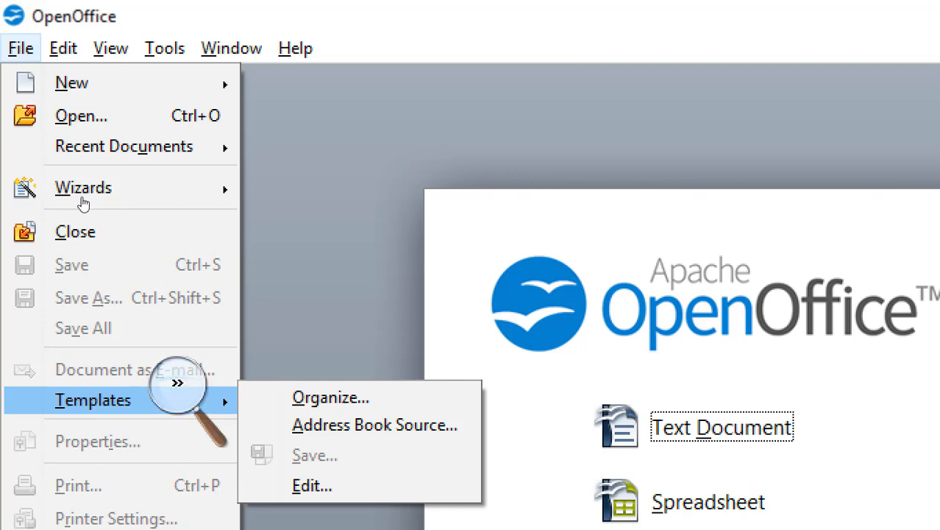
pyautogui.click(176, 383)
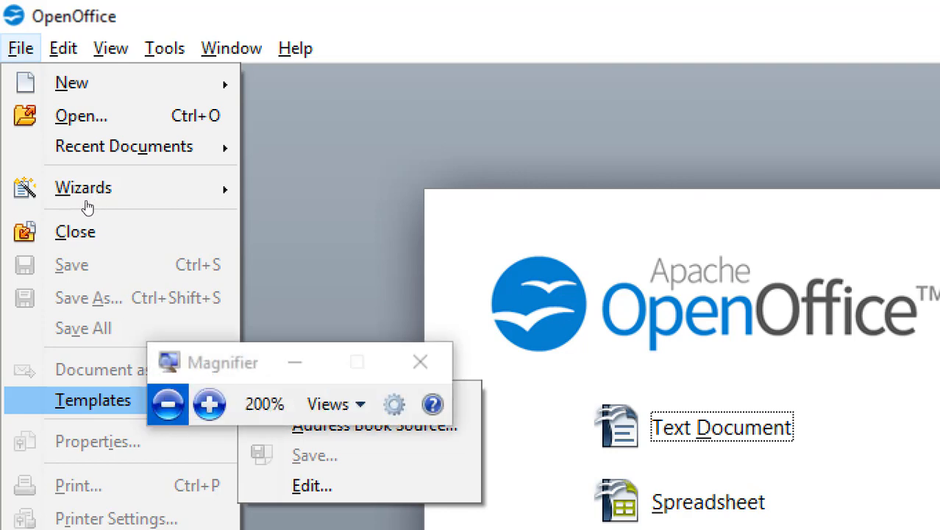
pyautogui.click(168, 404)
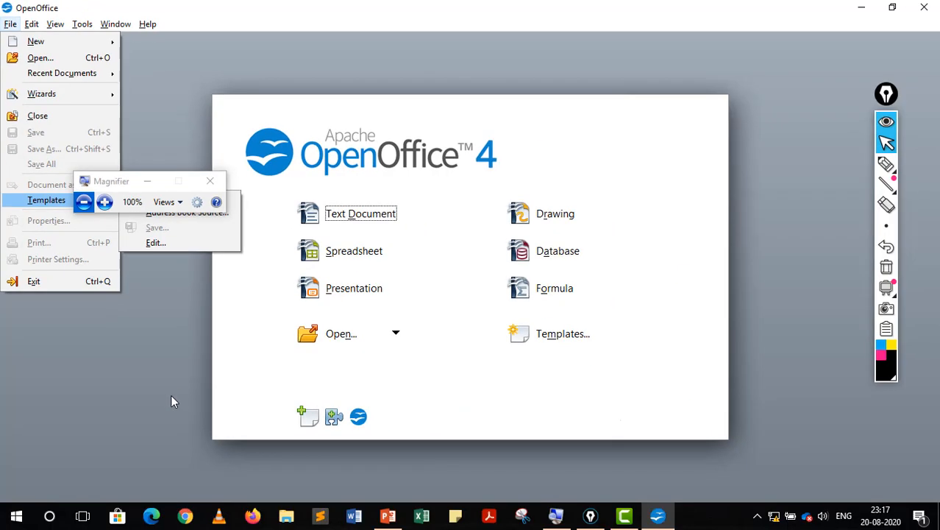
pyautogui.click(210, 180)
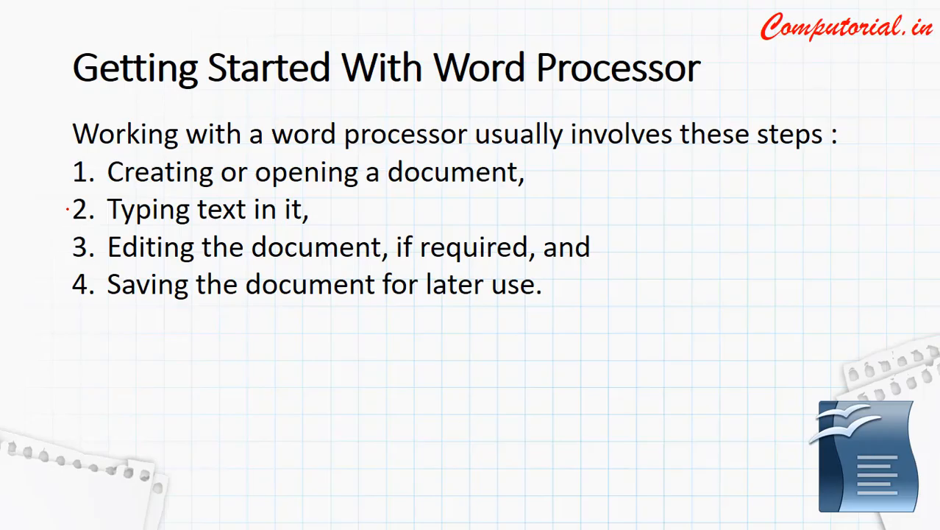
pyautogui.moveTo(16, 95)
pyautogui.mouseDown()
pyautogui.moveTo(72, 94)
pyautogui.moveTo(77, 114)
pyautogui.mouseUp()
pyautogui.moveTo(320, 103); pyautogui.dragTo(556, 94)
pyautogui.moveTo(611, 35)
pyautogui.mouseDown()
pyautogui.moveTo(479, 18)
pyautogui.moveTo(608, 30)
pyautogui.mouseUp()
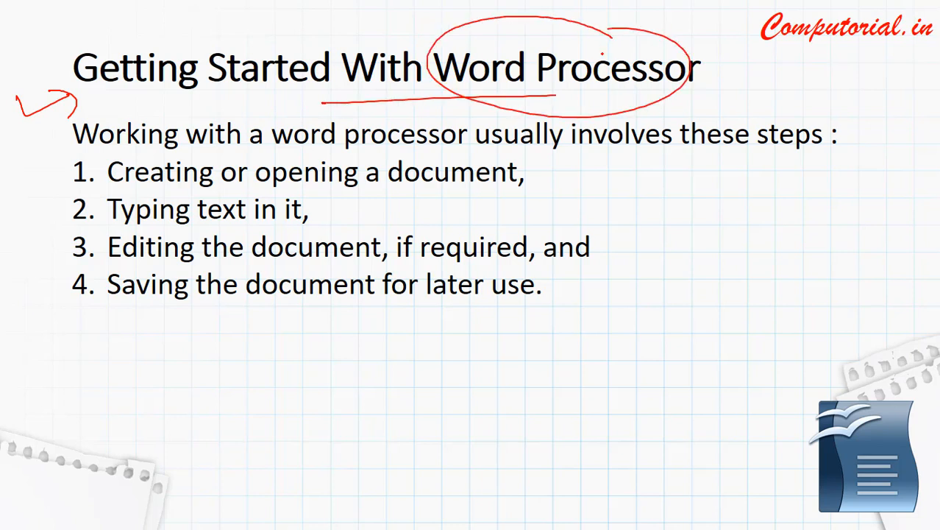
pyautogui.moveTo(608, 93); pyautogui.dragTo(670, 190)
pyautogui.moveTo(687, 229); pyautogui.dragTo(705, 266)
pyautogui.moveTo(667, 256)
pyautogui.mouseDown()
pyautogui.moveTo(706, 268)
pyautogui.moveTo(718, 237)
pyautogui.mouseUp()
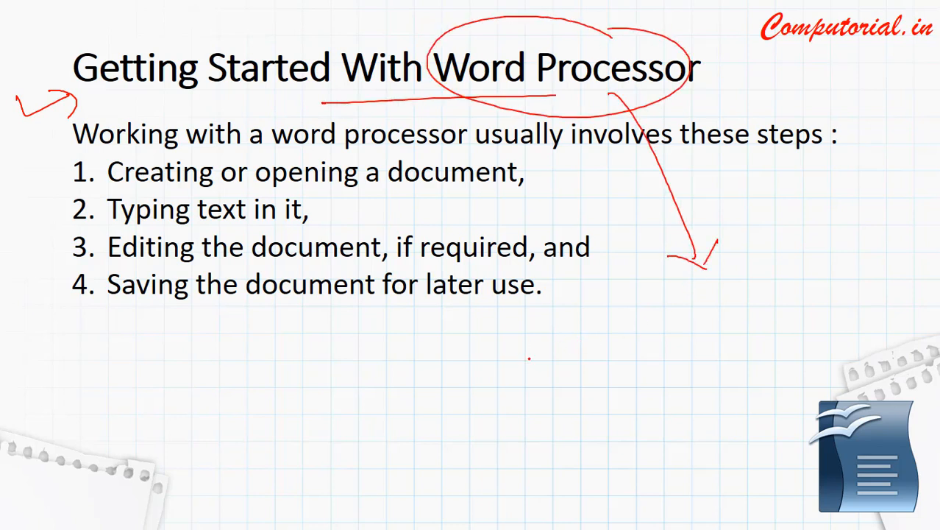
pyautogui.moveTo(519, 333)
pyautogui.mouseDown()
pyautogui.moveTo(603, 343)
pyautogui.moveTo(613, 331)
pyautogui.moveTo(599, 321)
pyautogui.mouseUp()
pyautogui.moveTo(615, 315)
pyautogui.mouseDown()
pyautogui.moveTo(624, 337)
pyautogui.moveTo(636, 321)
pyautogui.mouseUp()
pyautogui.moveTo(645, 318); pyautogui.dragTo(640, 330)
pyautogui.moveTo(688, 287)
pyautogui.mouseDown()
pyautogui.moveTo(670, 314)
pyautogui.moveTo(723, 303)
pyautogui.mouseUp()
pyautogui.moveTo(727, 292); pyautogui.dragTo(733, 300)
pyautogui.moveTo(746, 293); pyautogui.dragTo(744, 300)
pyautogui.moveTo(776, 250)
pyautogui.mouseDown()
pyautogui.moveTo(791, 283)
pyautogui.moveTo(824, 274)
pyautogui.mouseUp()
pyautogui.moveTo(817, 239); pyautogui.dragTo(831, 272)
pyautogui.moveTo(829, 256); pyautogui.dragTo(849, 248)
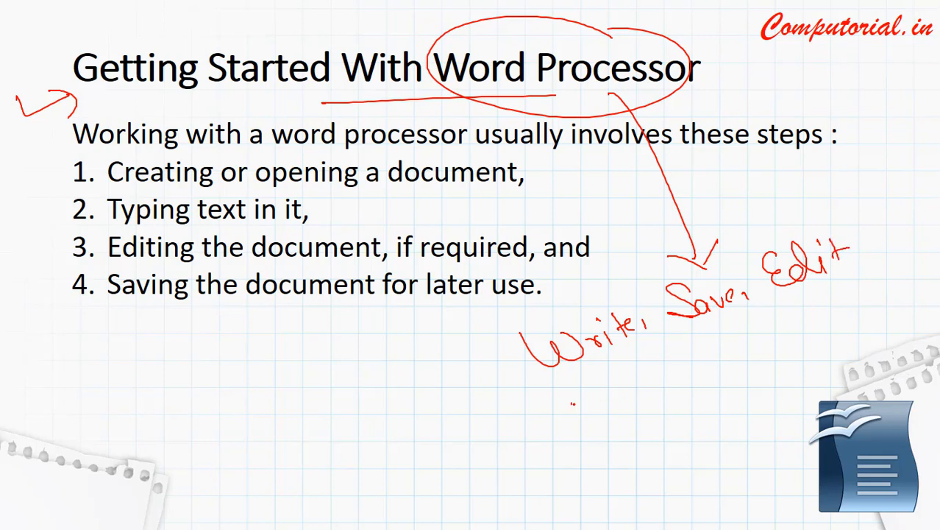
pyautogui.moveTo(572, 404)
pyautogui.mouseDown()
pyautogui.moveTo(641, 398)
pyautogui.moveTo(687, 351)
pyautogui.moveTo(730, 397)
pyautogui.moveTo(752, 345)
pyautogui.moveTo(739, 398)
pyautogui.mouseUp()
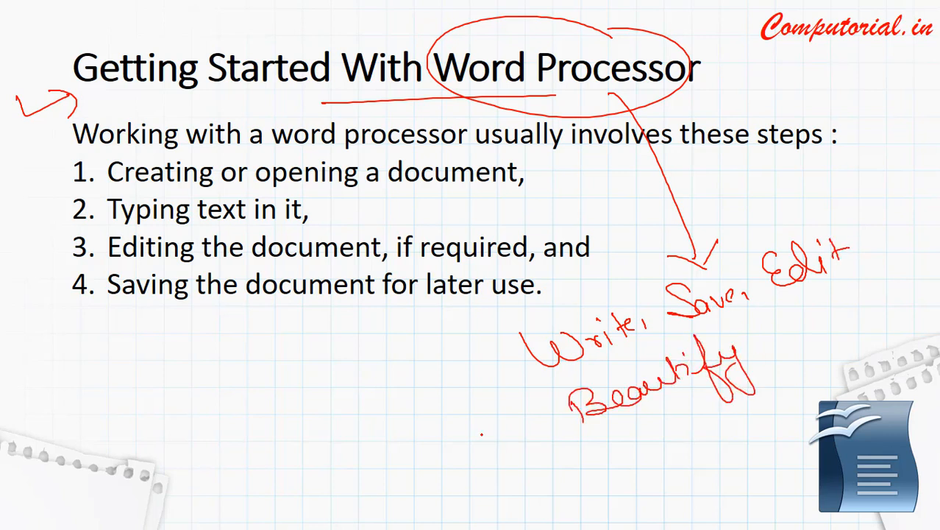
pyautogui.moveTo(511, 438)
pyautogui.mouseDown()
pyautogui.moveTo(554, 414)
pyautogui.moveTo(542, 428)
pyautogui.mouseUp()
pyautogui.moveTo(740, 323)
pyautogui.mouseDown()
pyautogui.moveTo(690, 332)
pyautogui.moveTo(736, 323)
pyautogui.mouseUp()
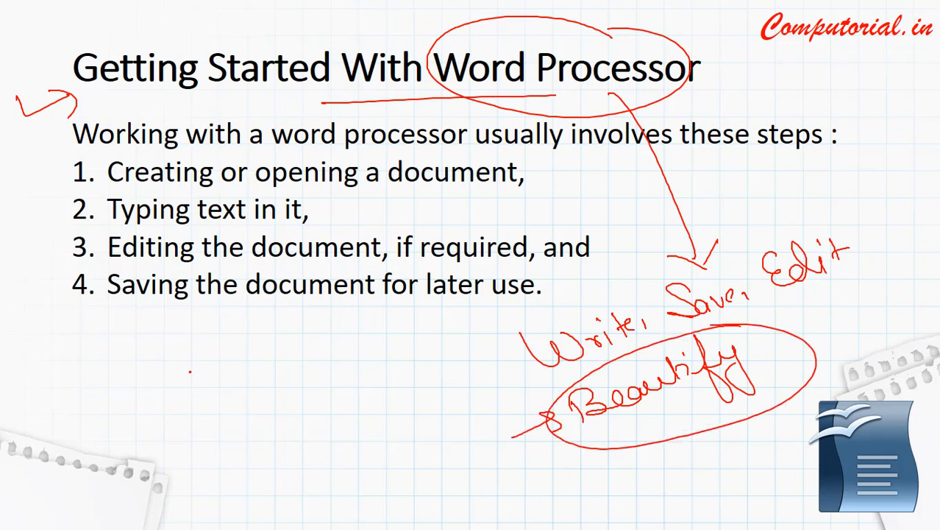
pyautogui.moveTo(45, 395)
pyautogui.mouseDown()
pyautogui.moveTo(89, 379)
pyautogui.moveTo(98, 397)
pyautogui.mouseUp()
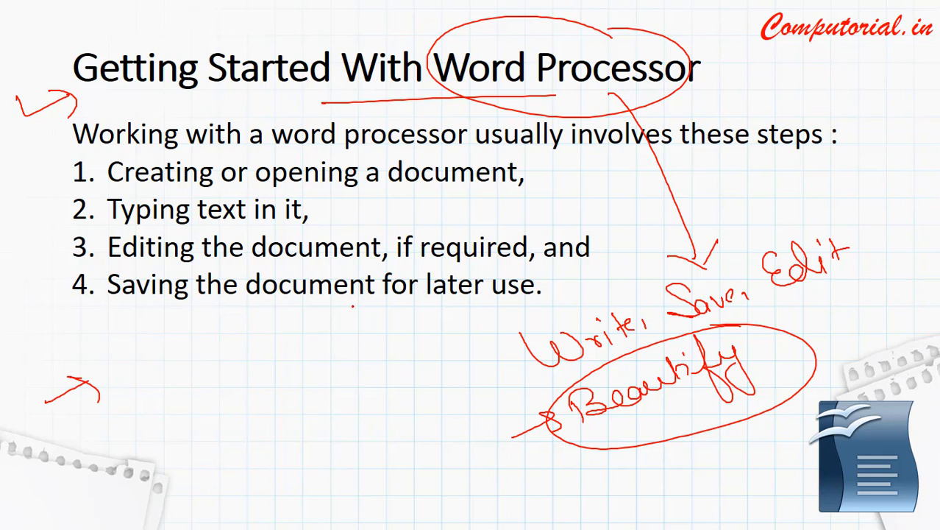